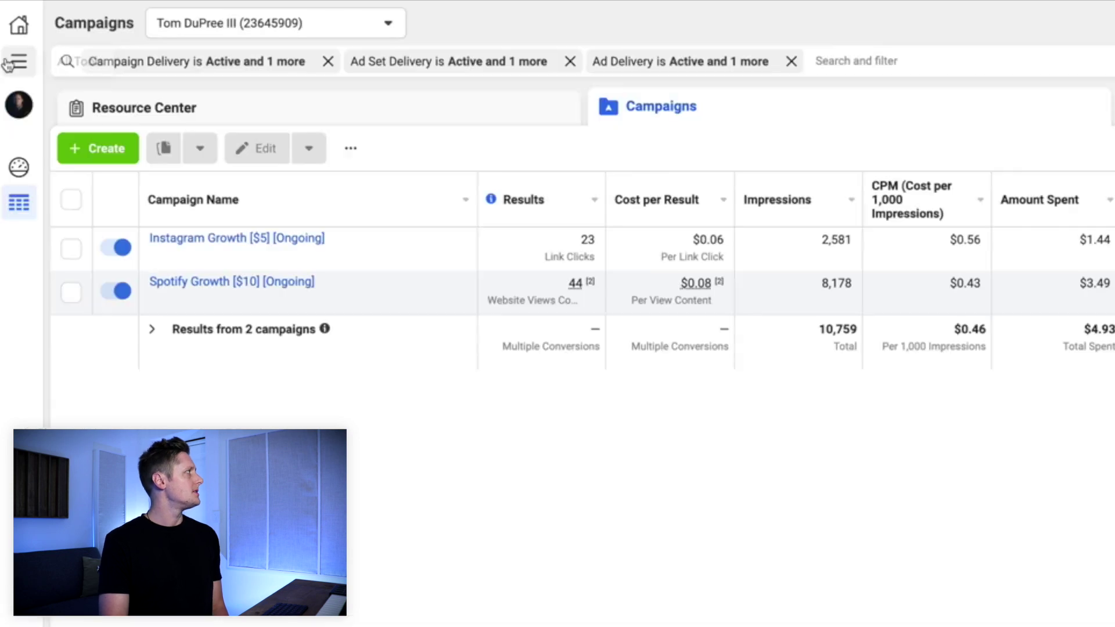
- Go from All Tools to Events Manager and open its Custom Conversions page
click(11, 31)
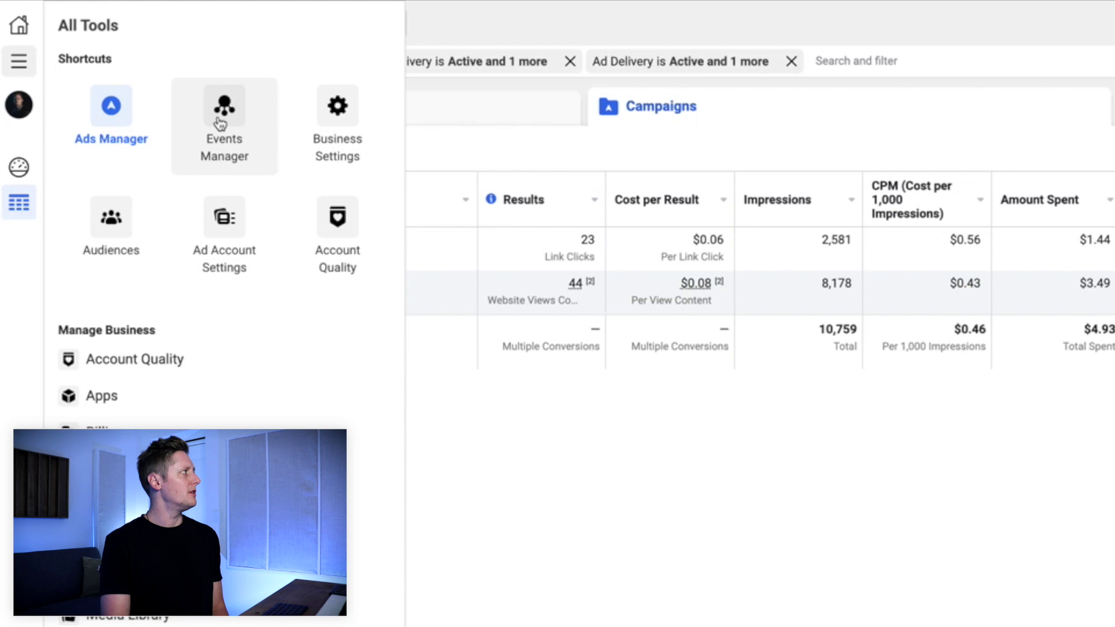
click(220, 123)
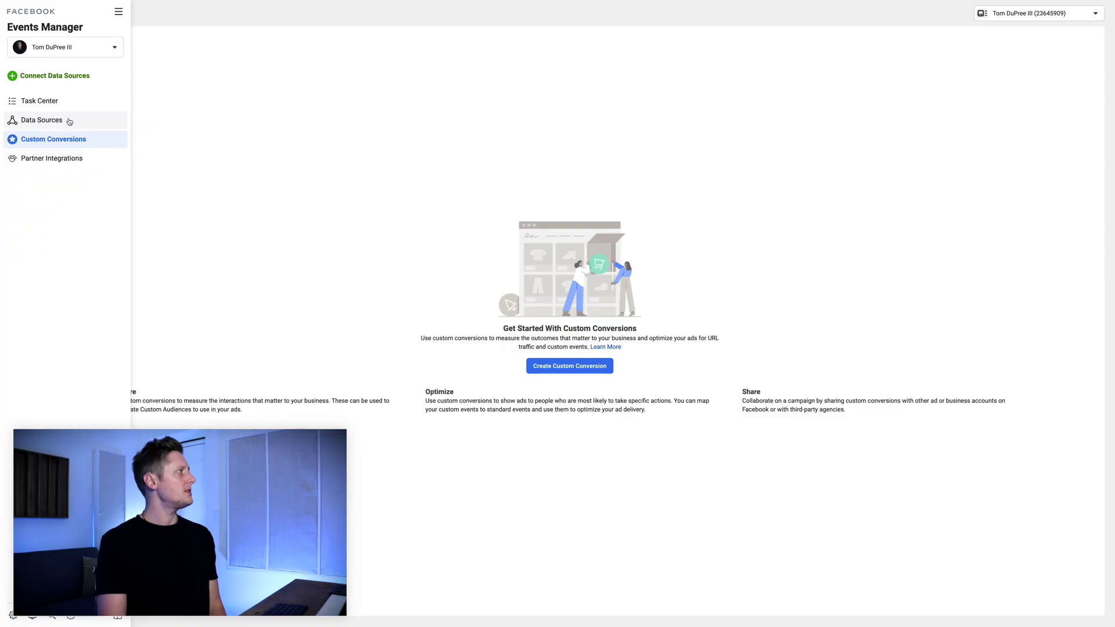
click(69, 120)
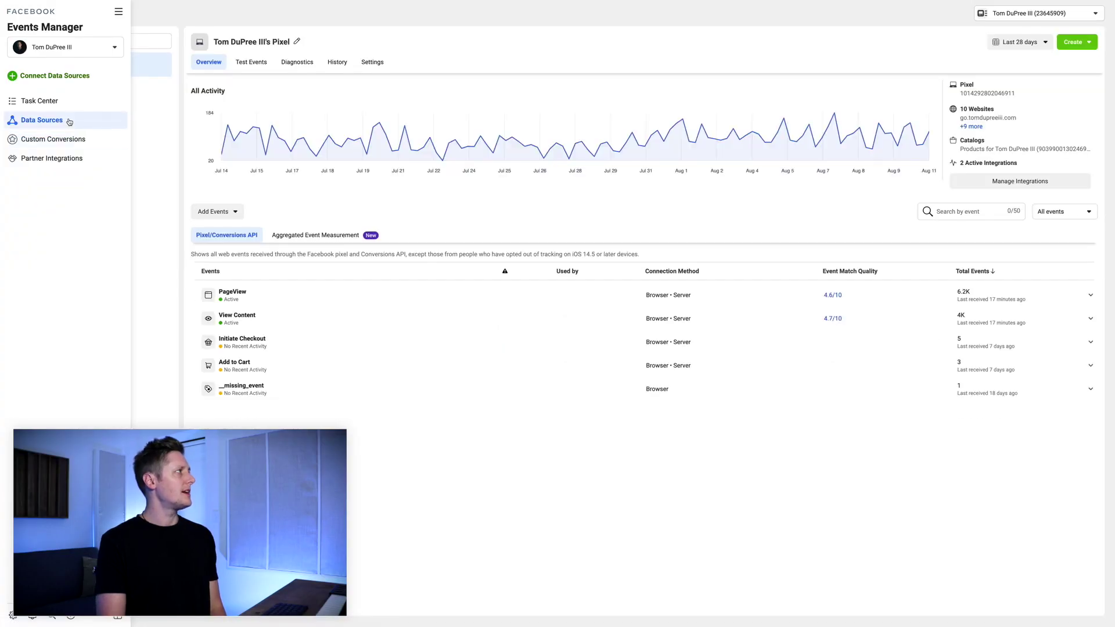
mouse_move(16, 143)
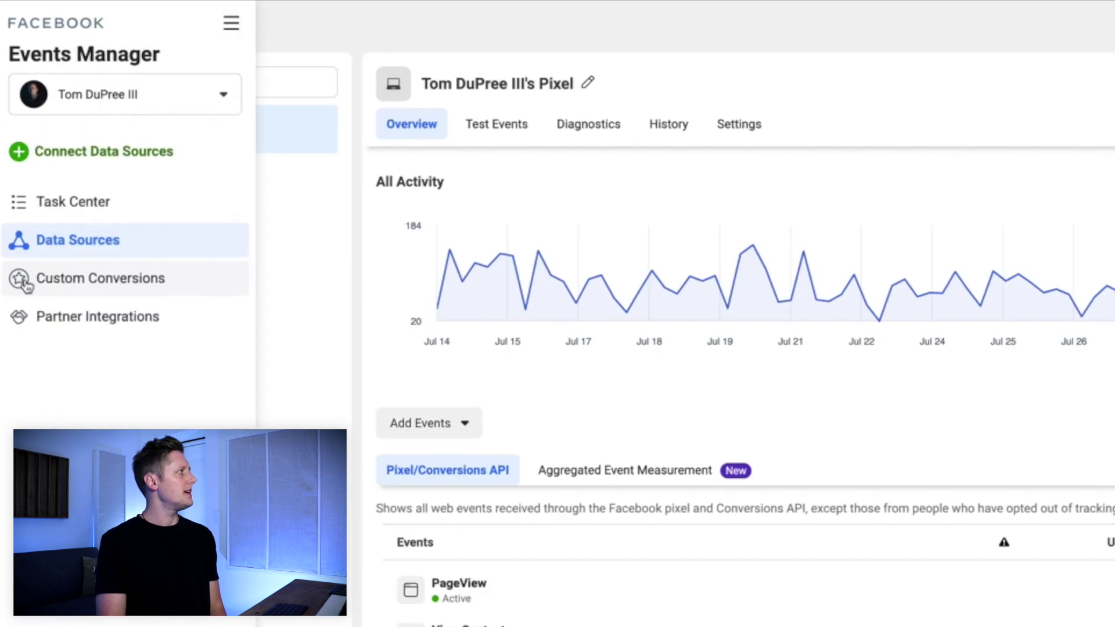
click(26, 284)
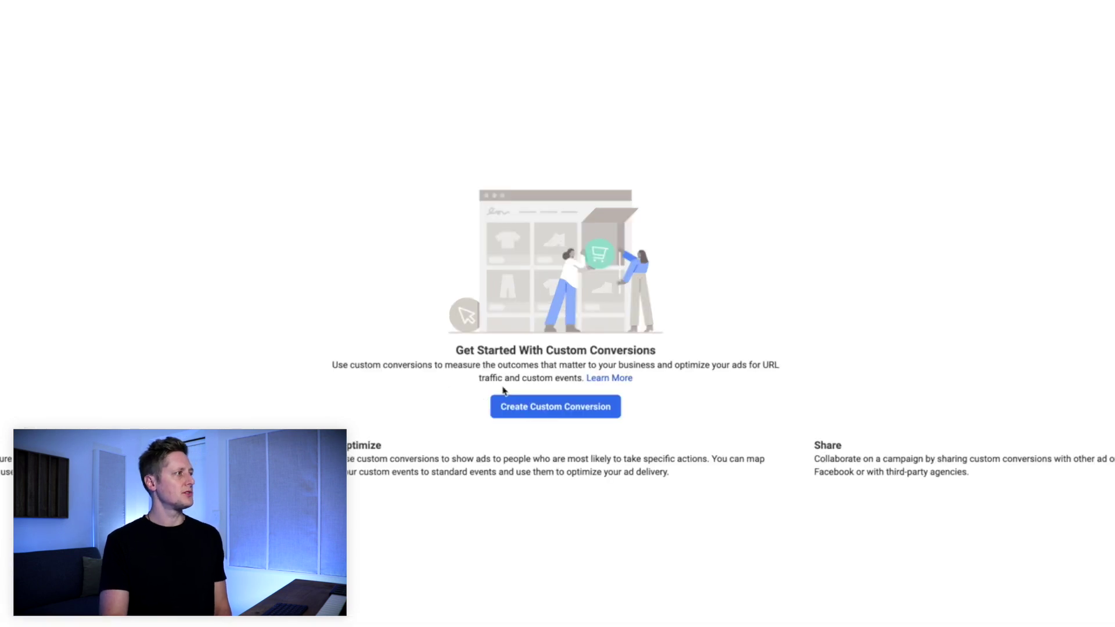
- Start a new custom conversion named 'Play' on the pixel with All URL Traffic
click(570, 407)
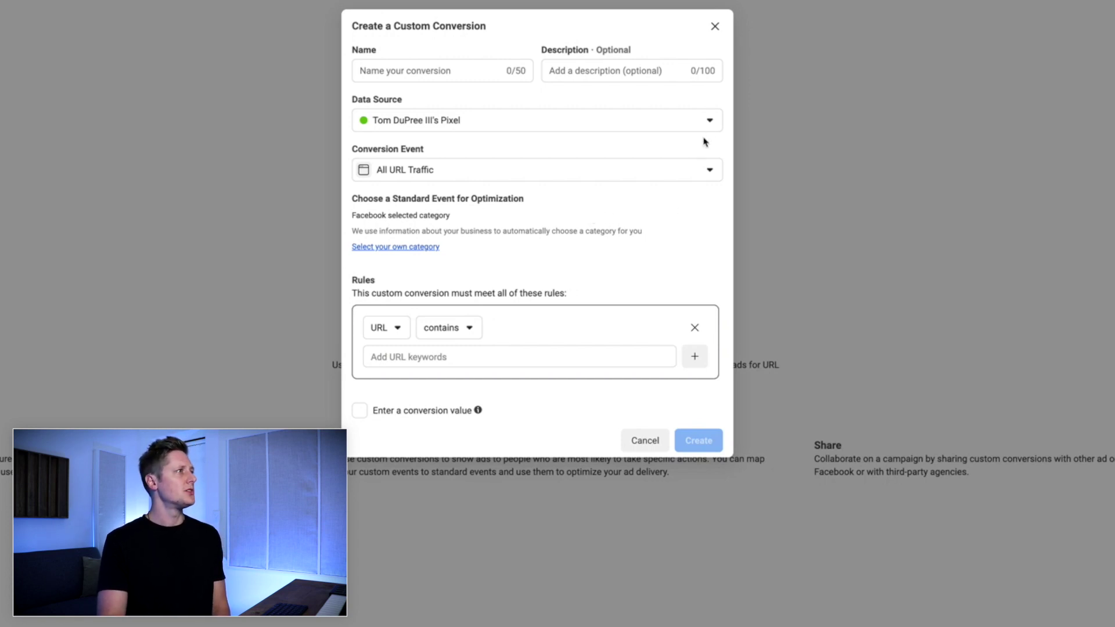
click(712, 122)
click(714, 124)
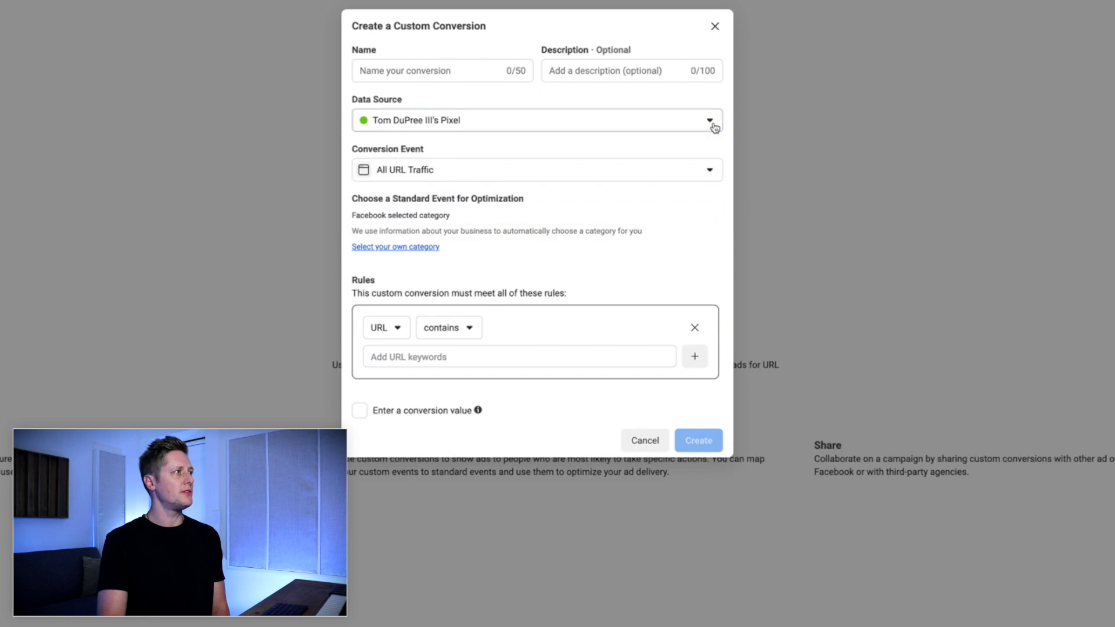
click(716, 172)
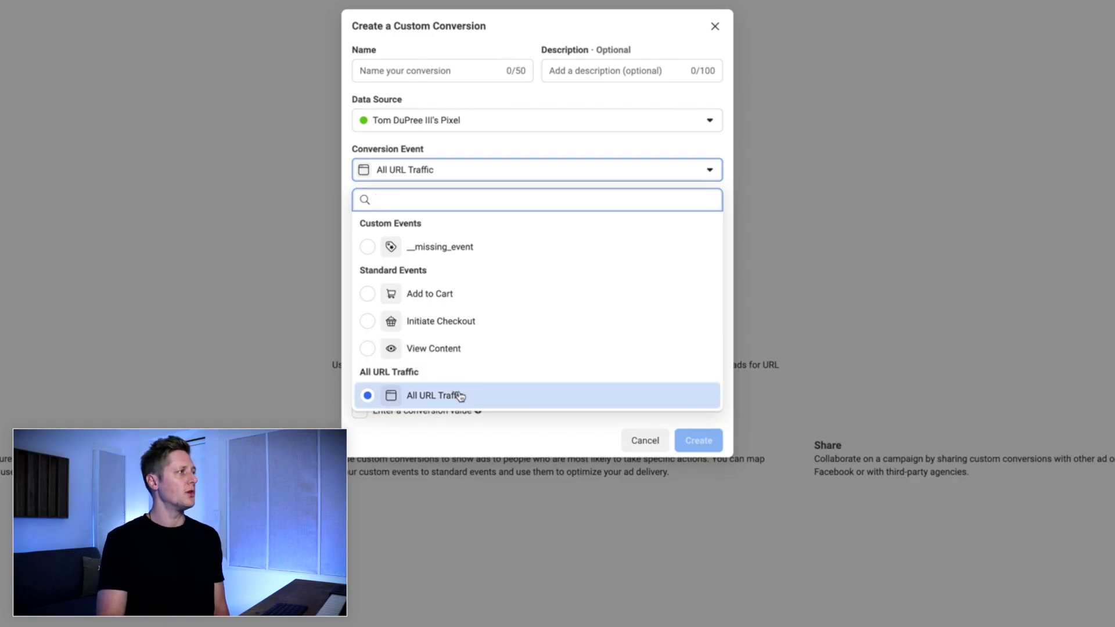
click(459, 396)
click(431, 68)
text(Play)
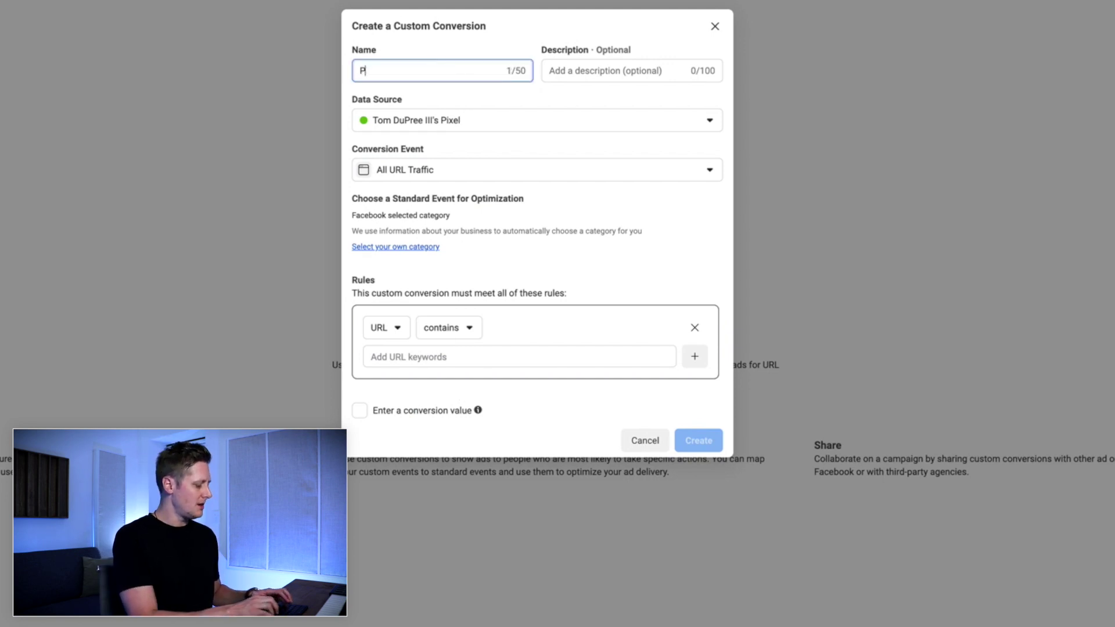
click(539, 98)
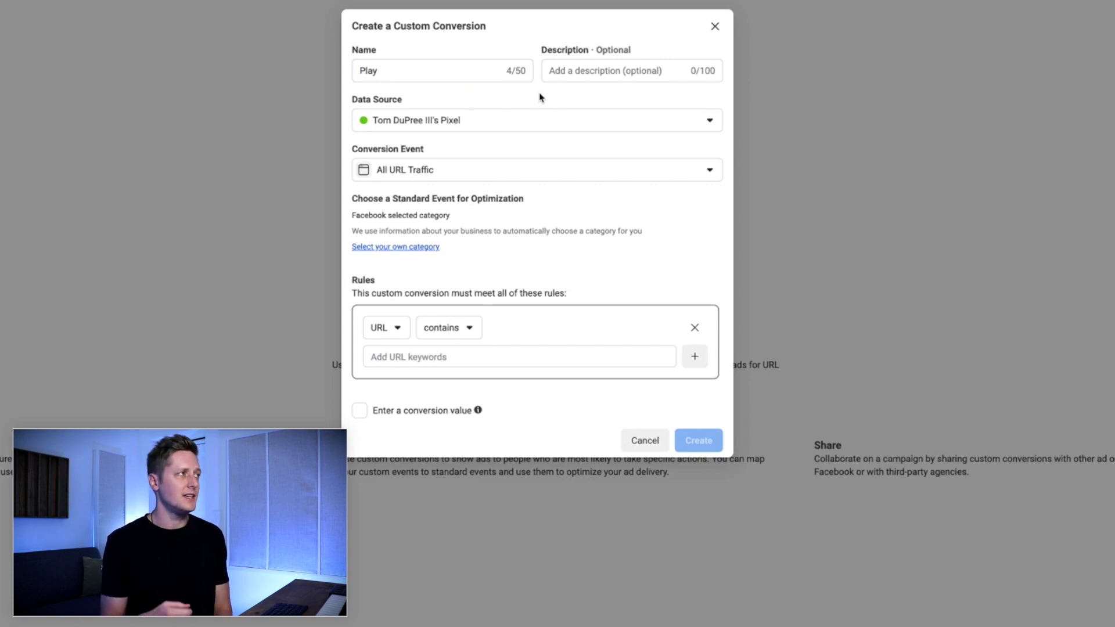
- Add a URL contains rule with keyword 'pixel', then create the conversion and close the confirmation
click(489, 359)
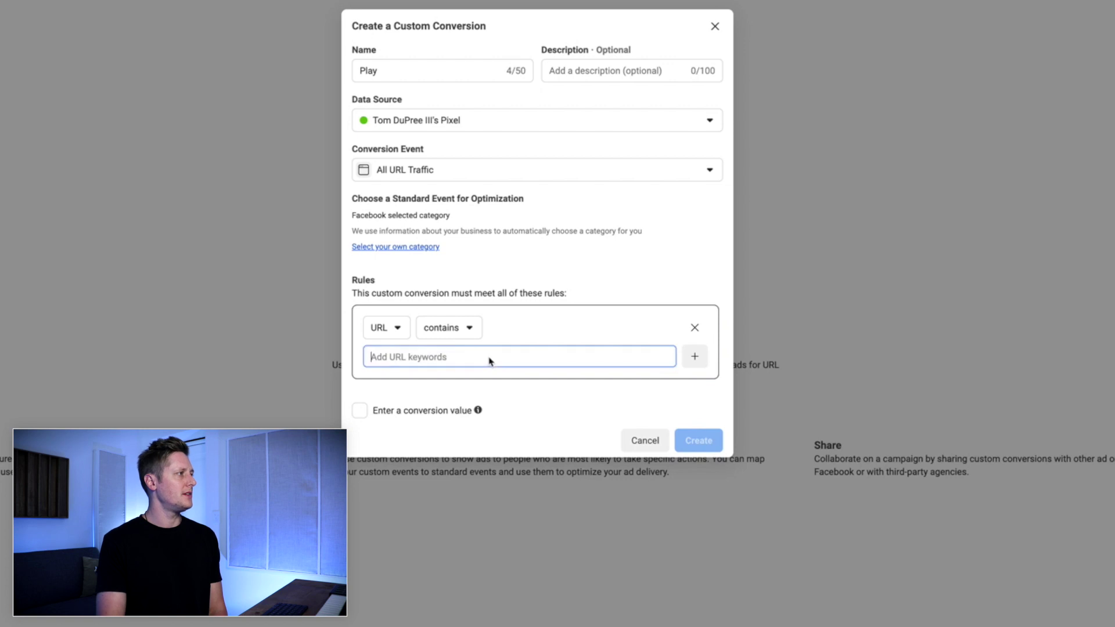
click(397, 330)
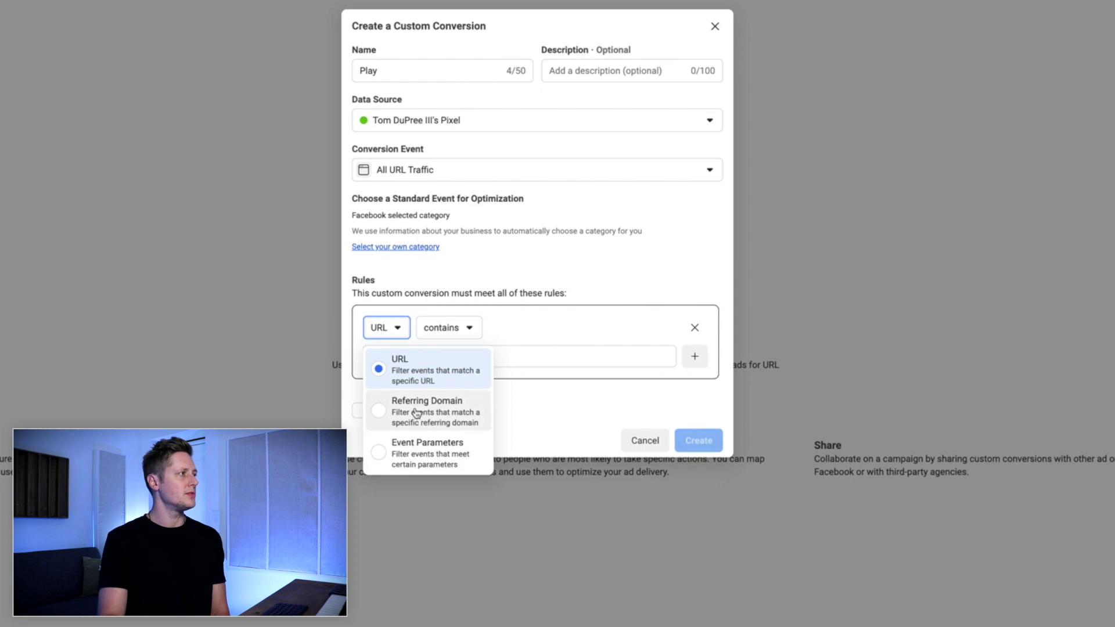
click(402, 374)
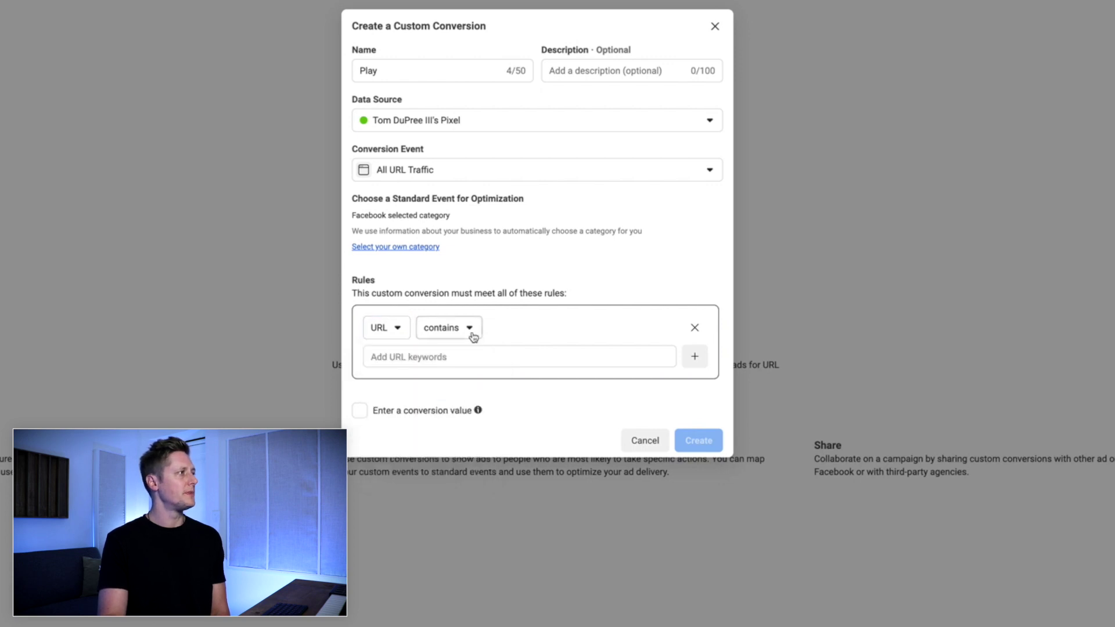
click(474, 337)
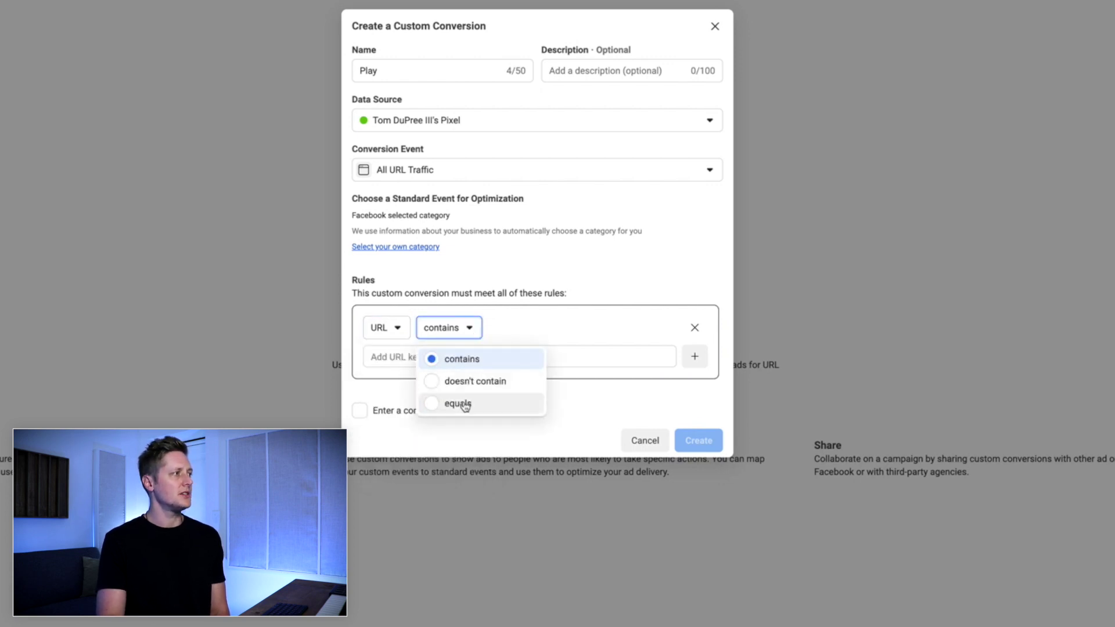
click(466, 366)
click(466, 357)
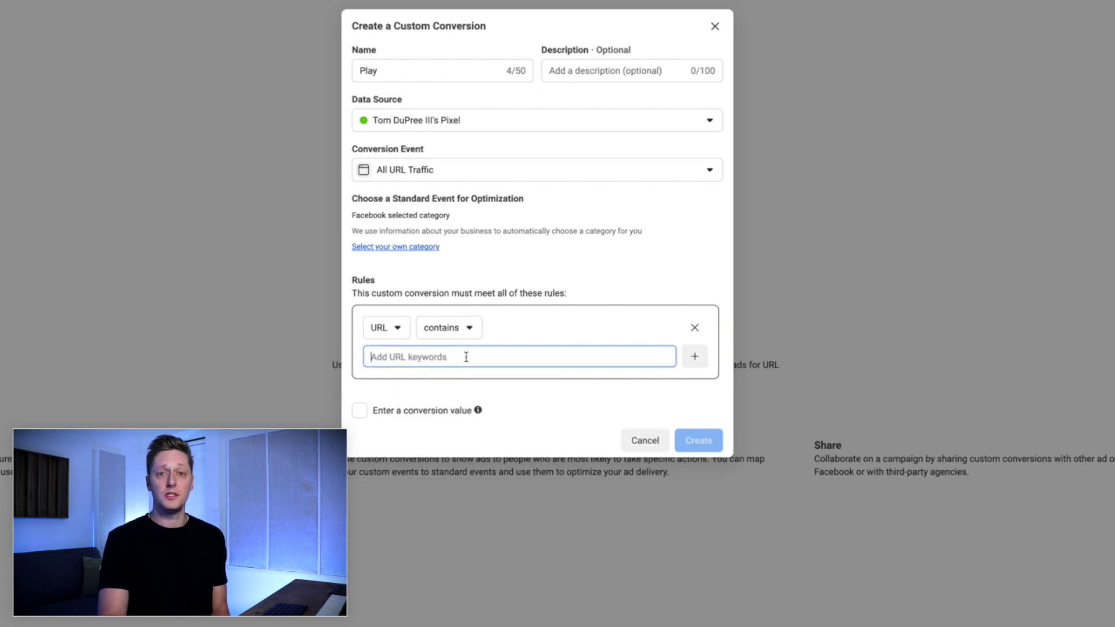
text(pixel)
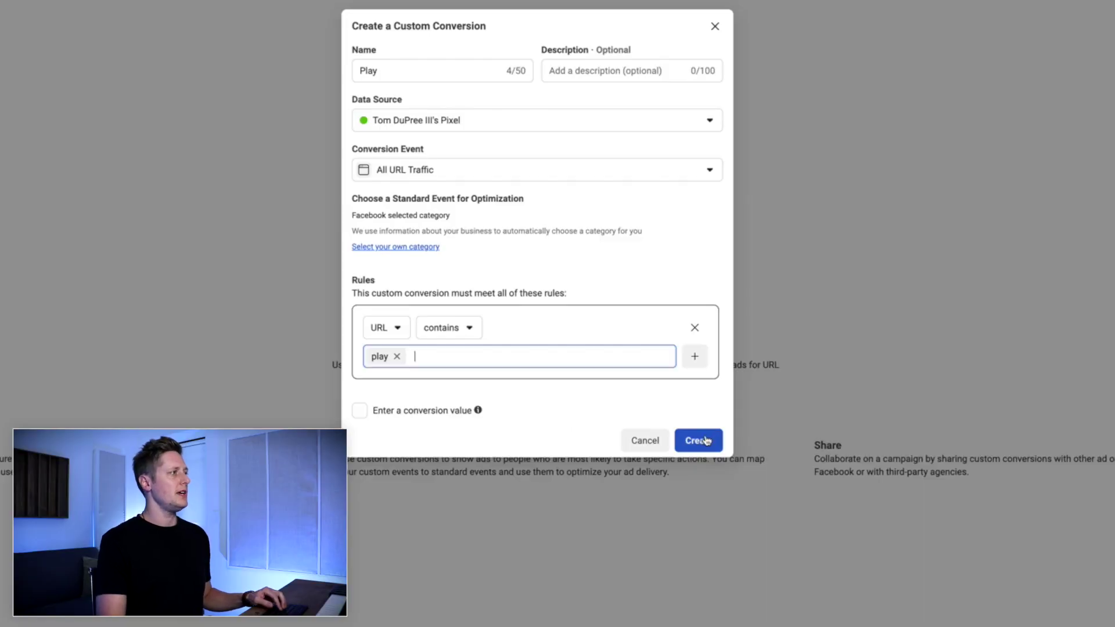
click(699, 441)
click(668, 294)
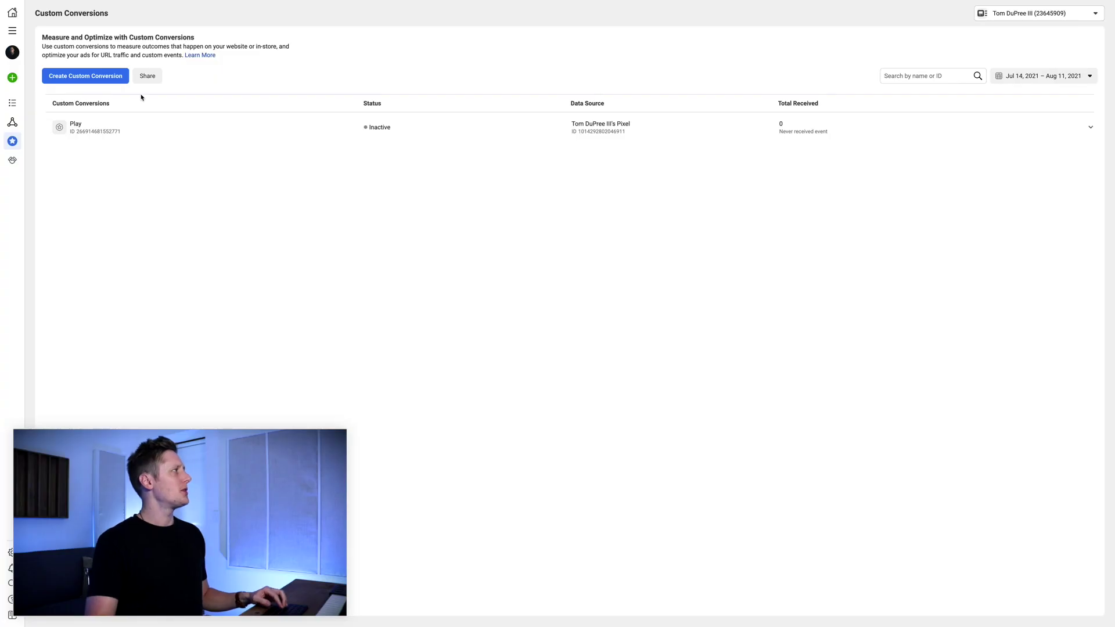
- Create a custom conversion named 'Spotify' with URL keyword 'spotify'
click(99, 77)
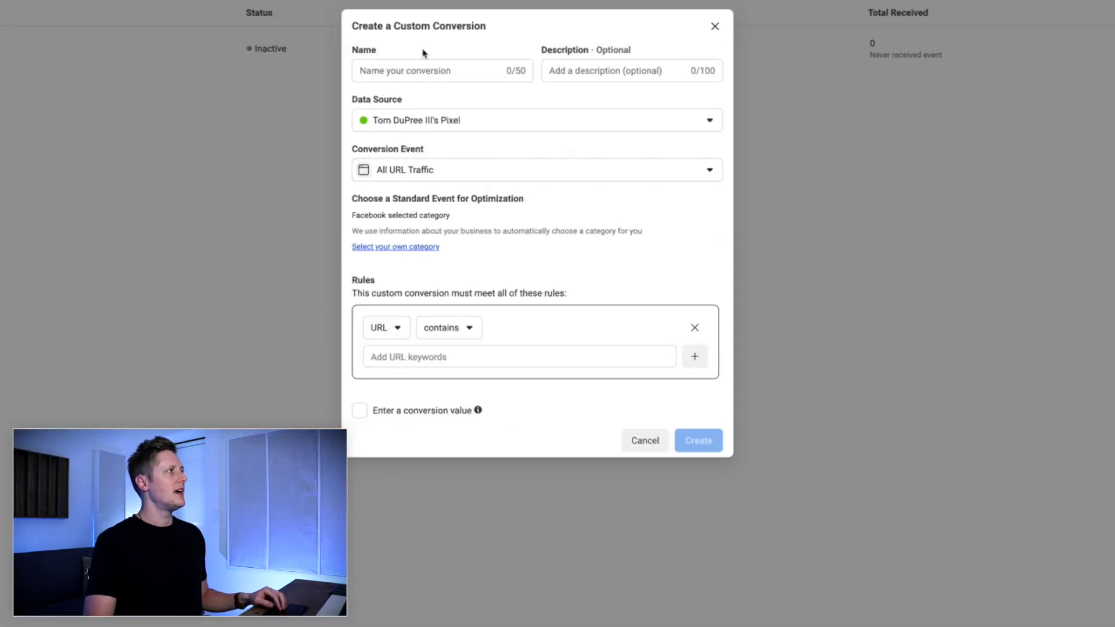
click(420, 68)
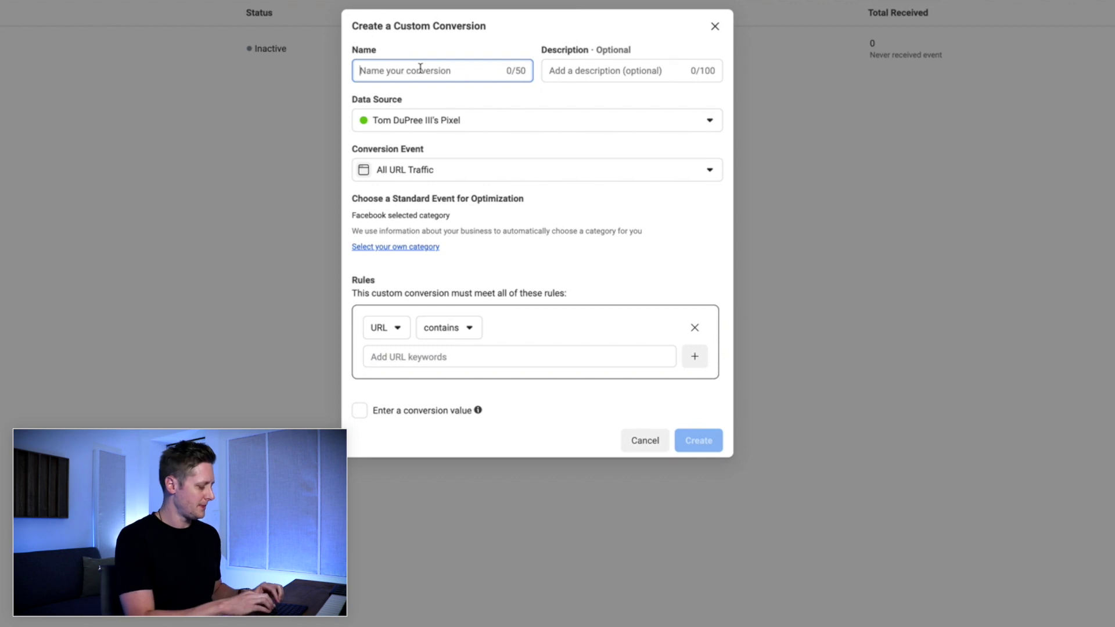
text(Spotify)
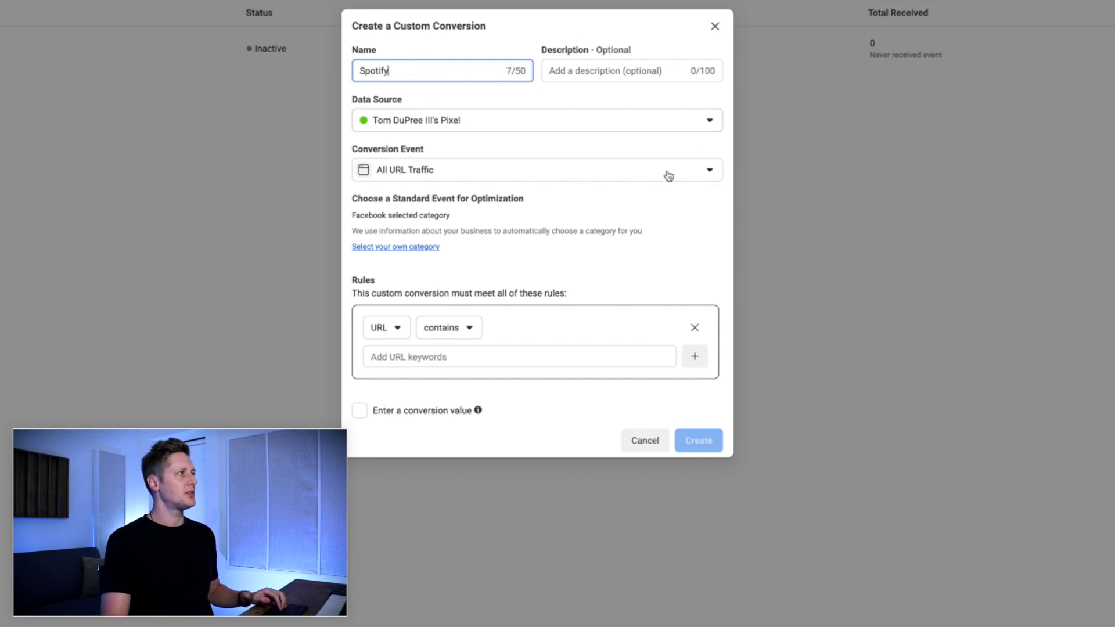
click(451, 350)
text(spotify)
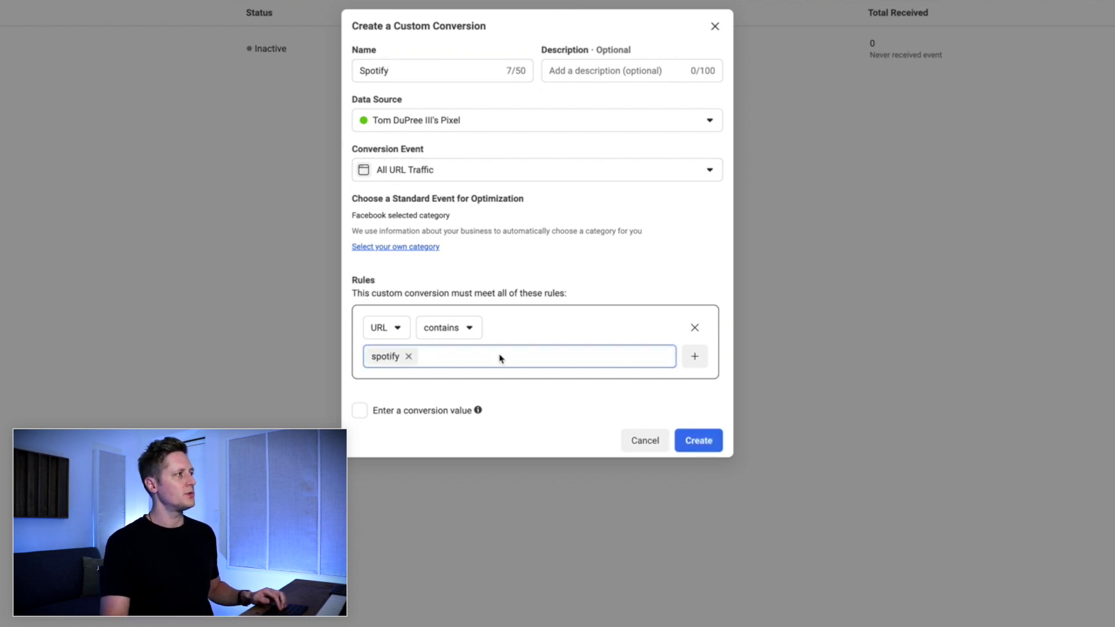
click(695, 444)
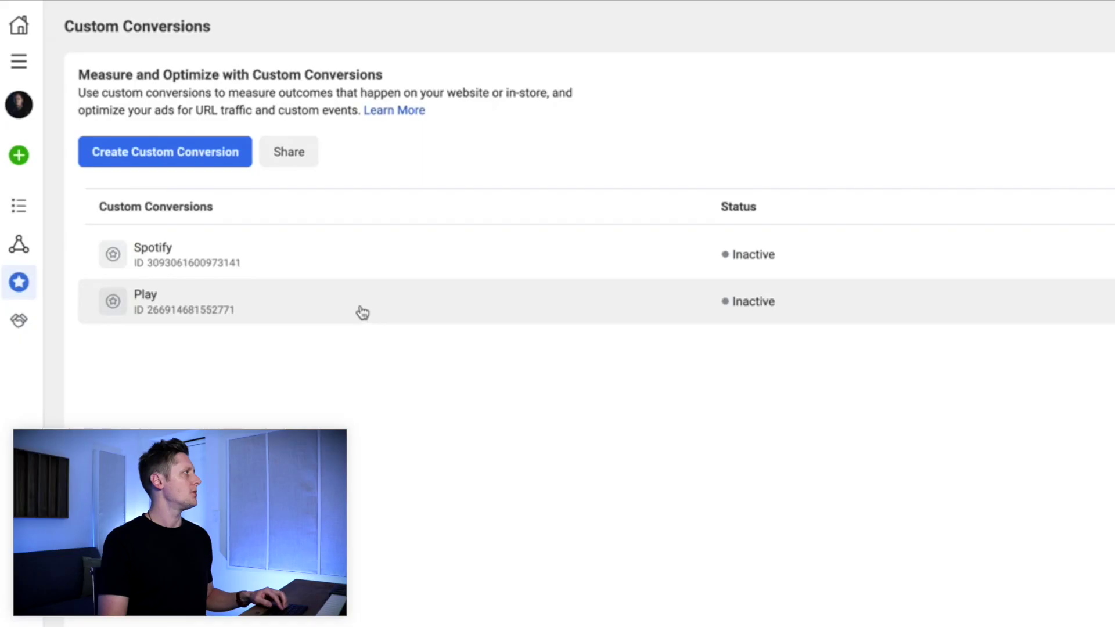
- Open Data Sources and switch to the pixel's Test Events tab
click(18, 254)
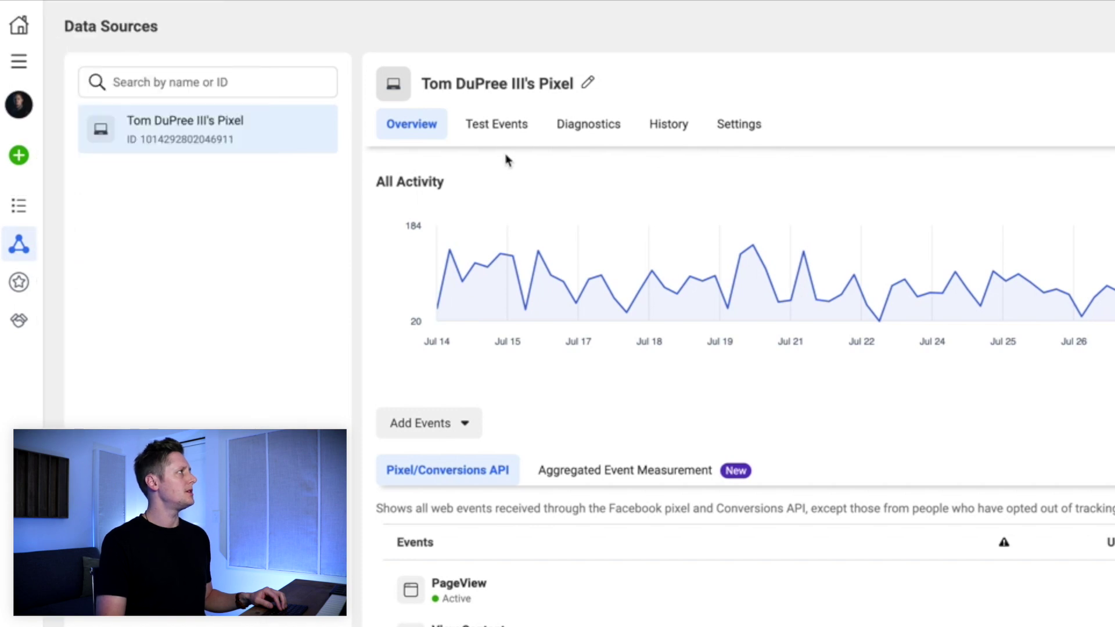
click(504, 129)
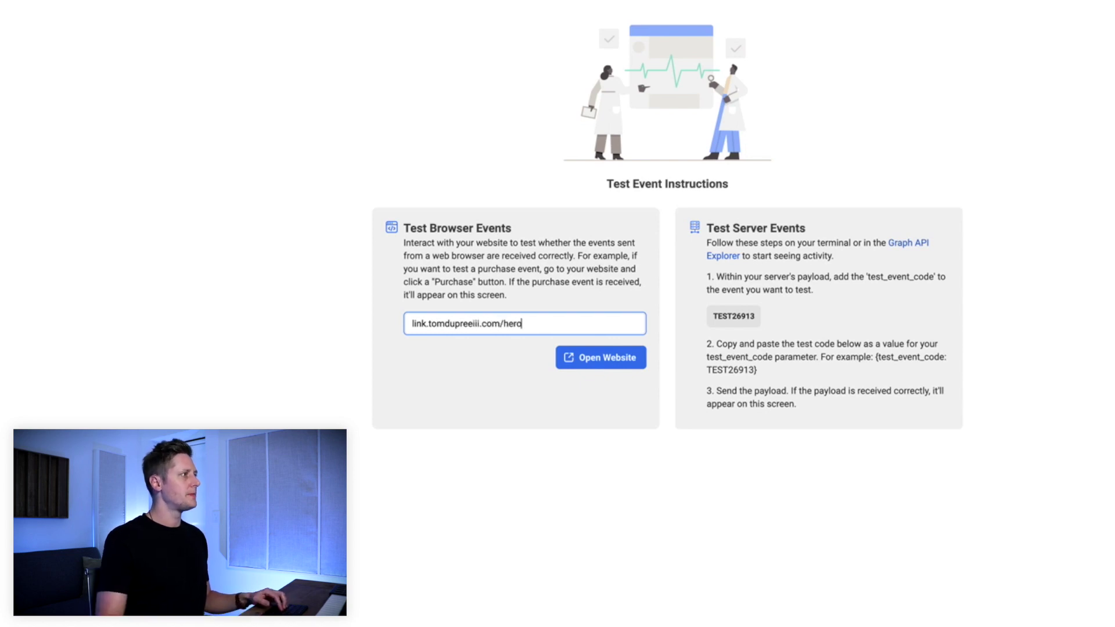
- Launch the Hero test website, then close it to return to Test Events
click(602, 363)
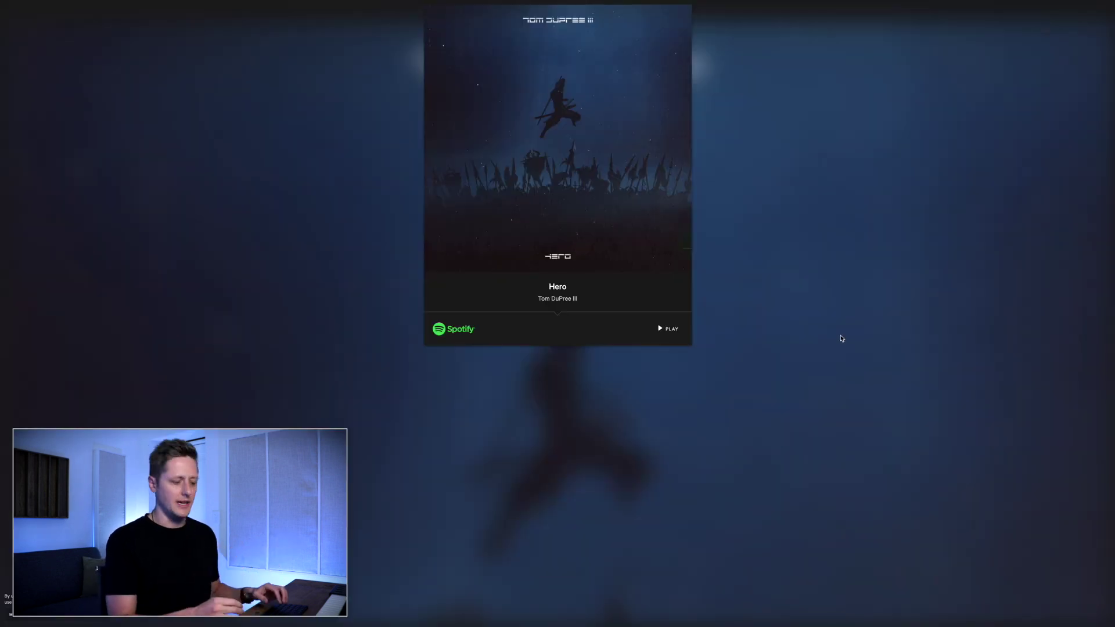
key(super+w)
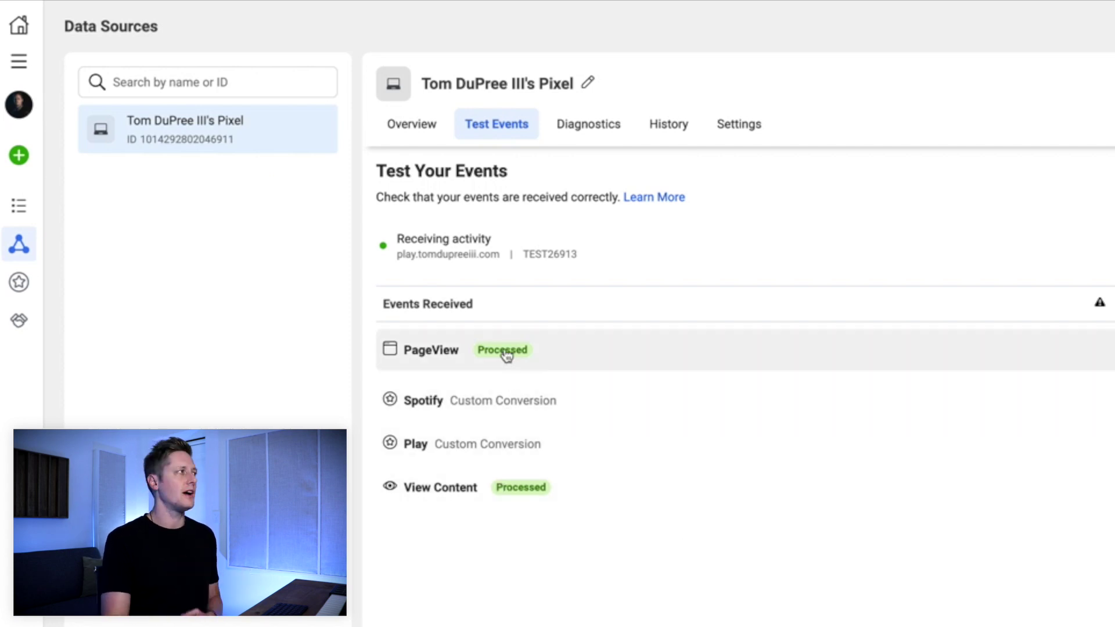
- Review the Spotify and Play event details, then clear the received test activity
click(547, 405)
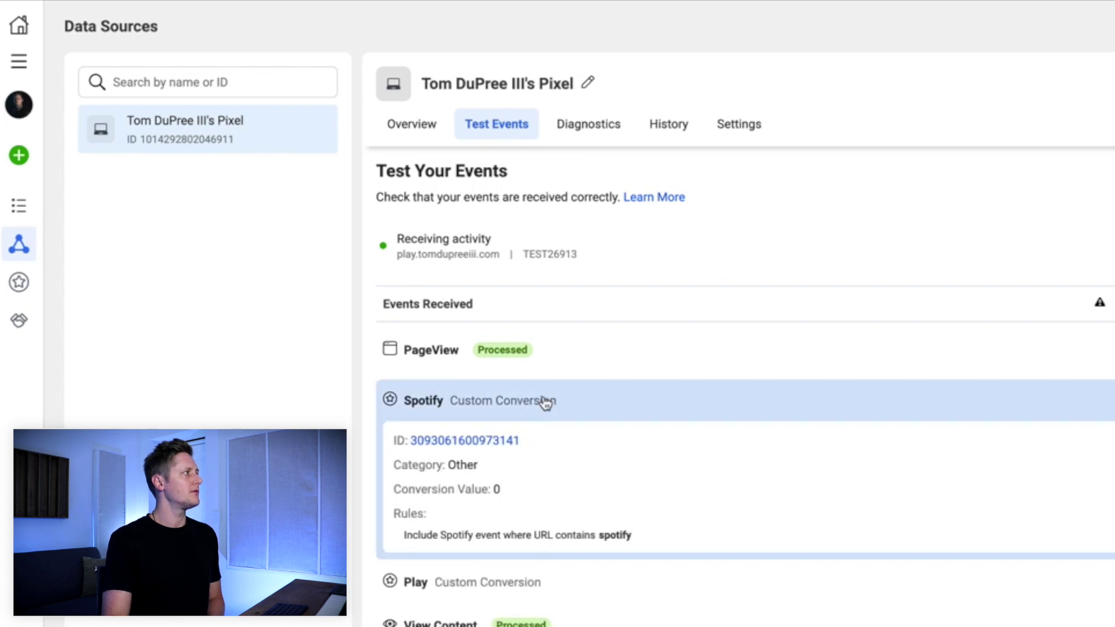
click(573, 581)
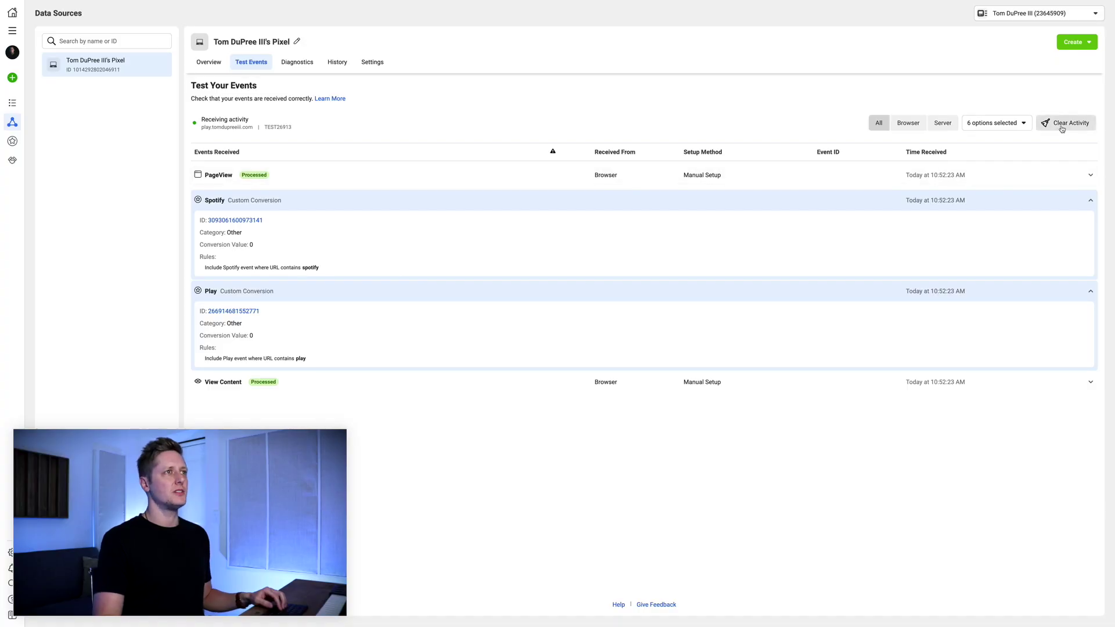
click(1063, 129)
click(643, 229)
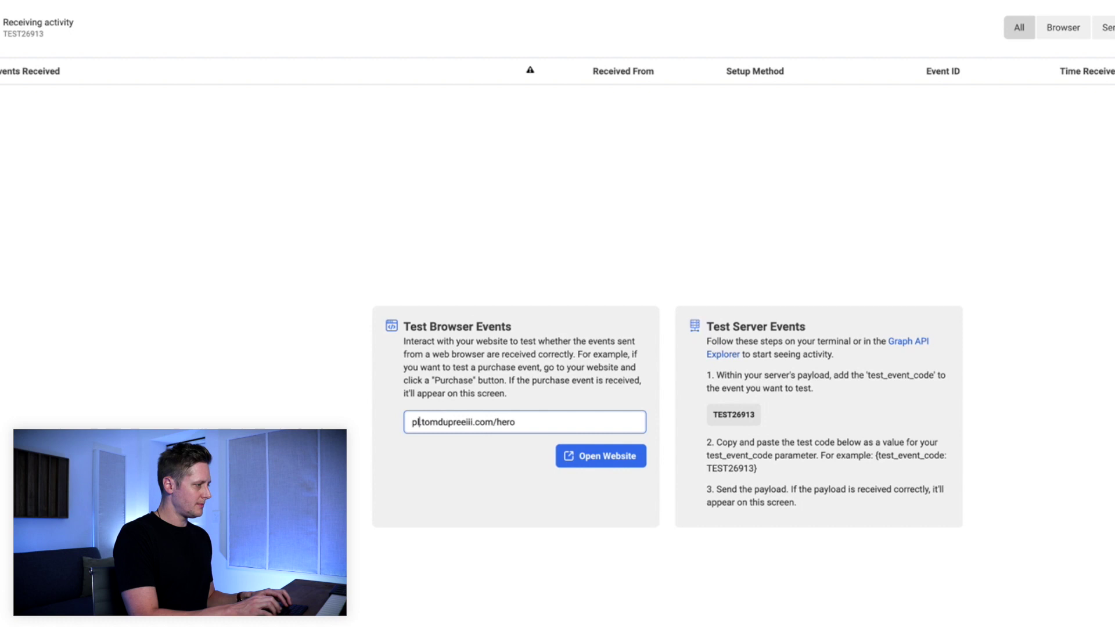
- Change the test URL to play.tomdupreeiii.com/spotify and open the website
text(lay.)
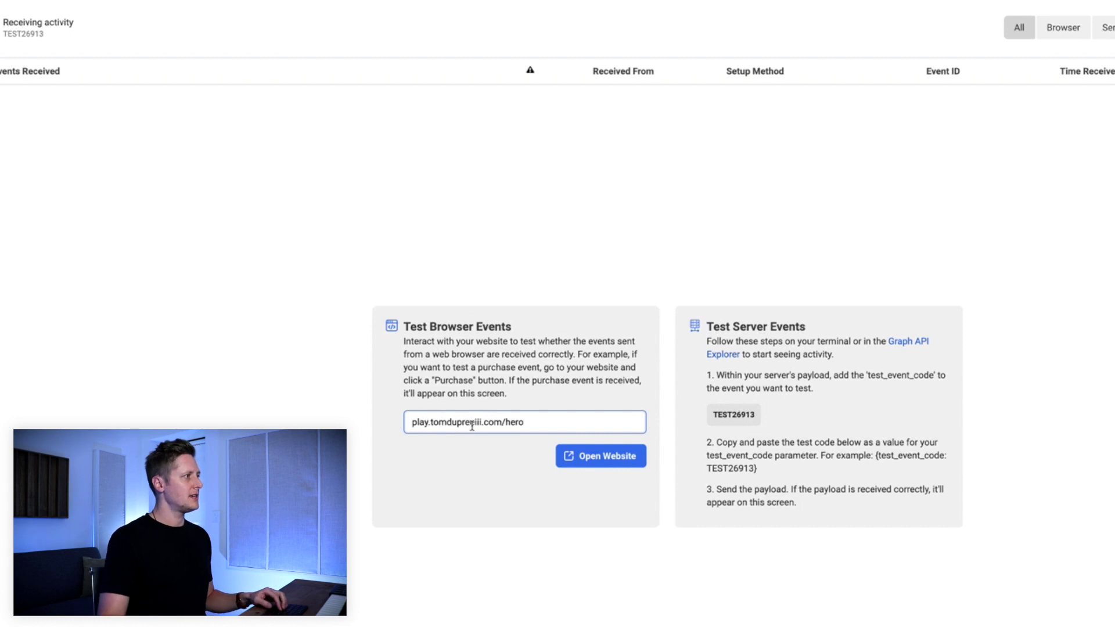
double_click(520, 425)
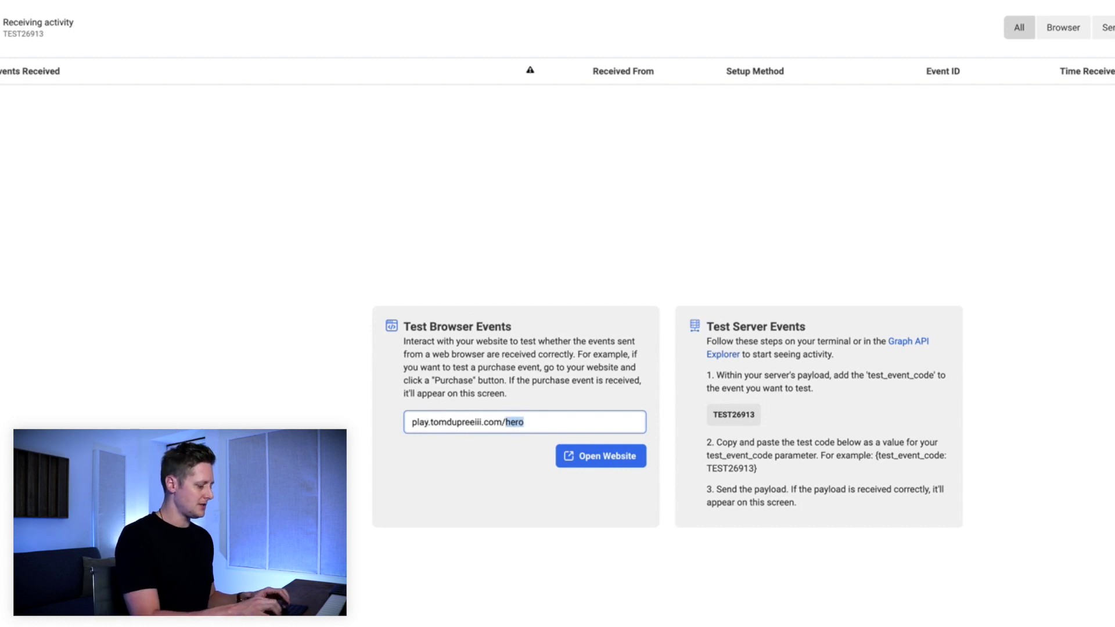
click(580, 458)
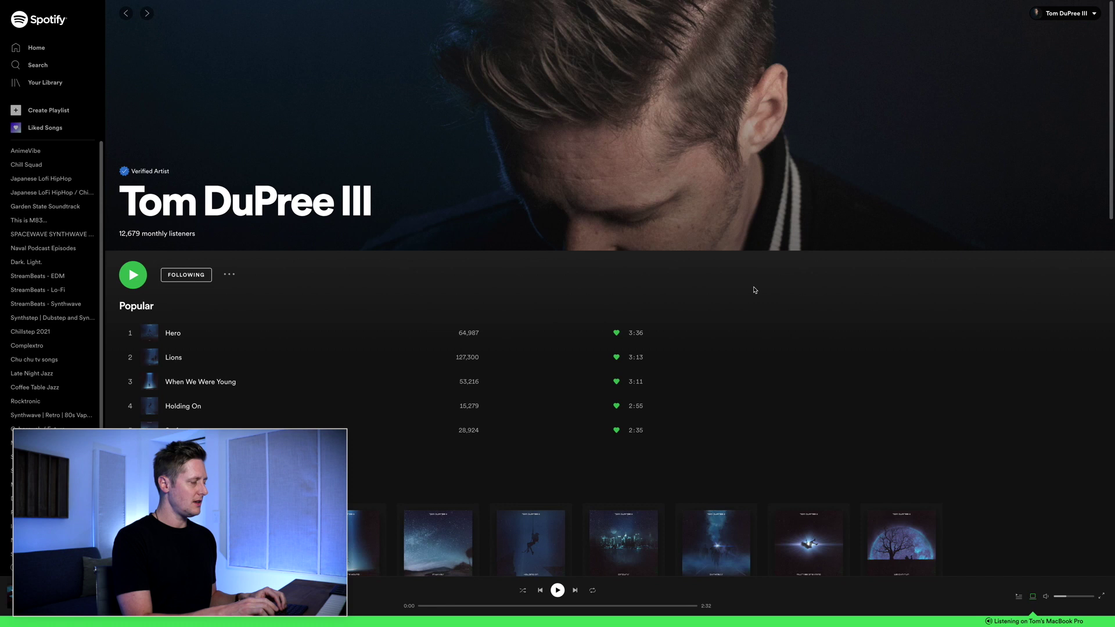
- Back on Test Events, expand the View Content, PageView, Spotify and Play event rows
key(super+Tab)
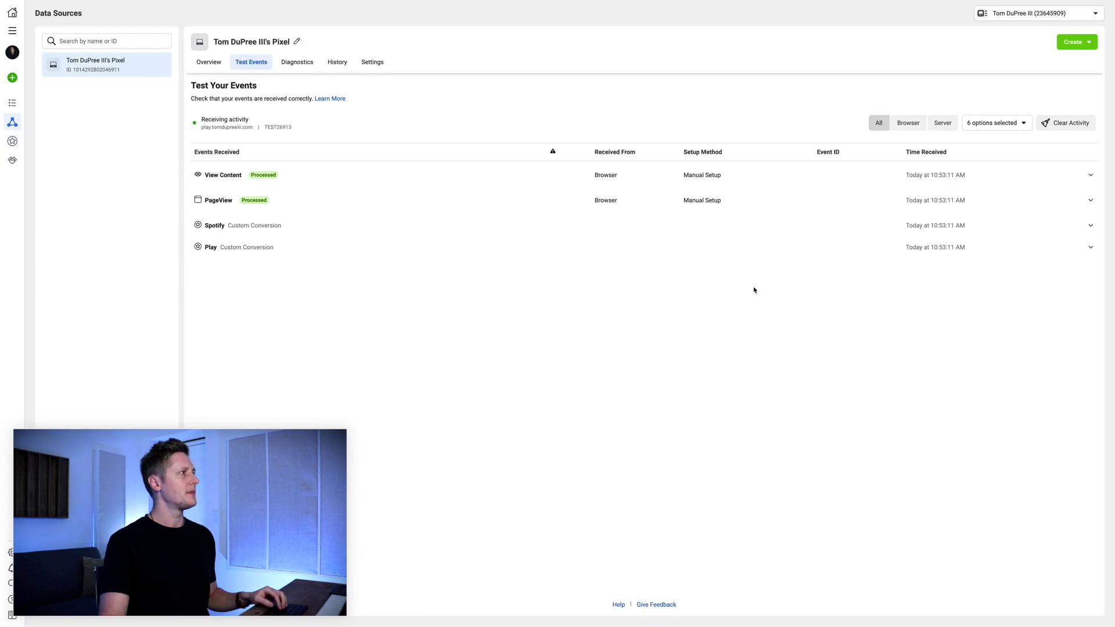
click(640, 350)
click(639, 350)
click(621, 395)
click(621, 399)
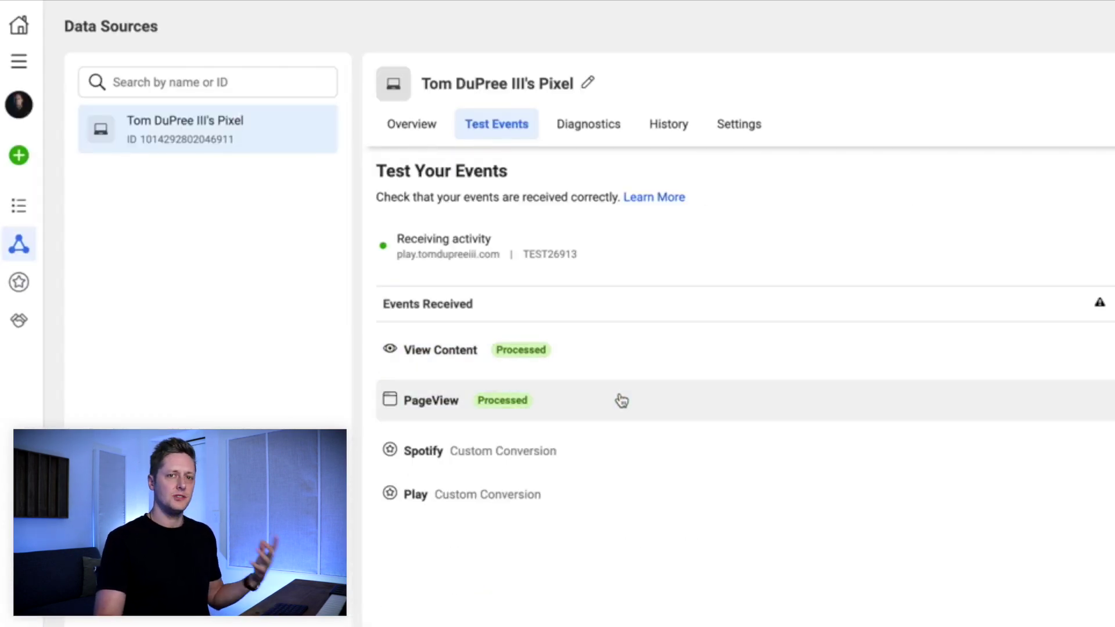
click(622, 449)
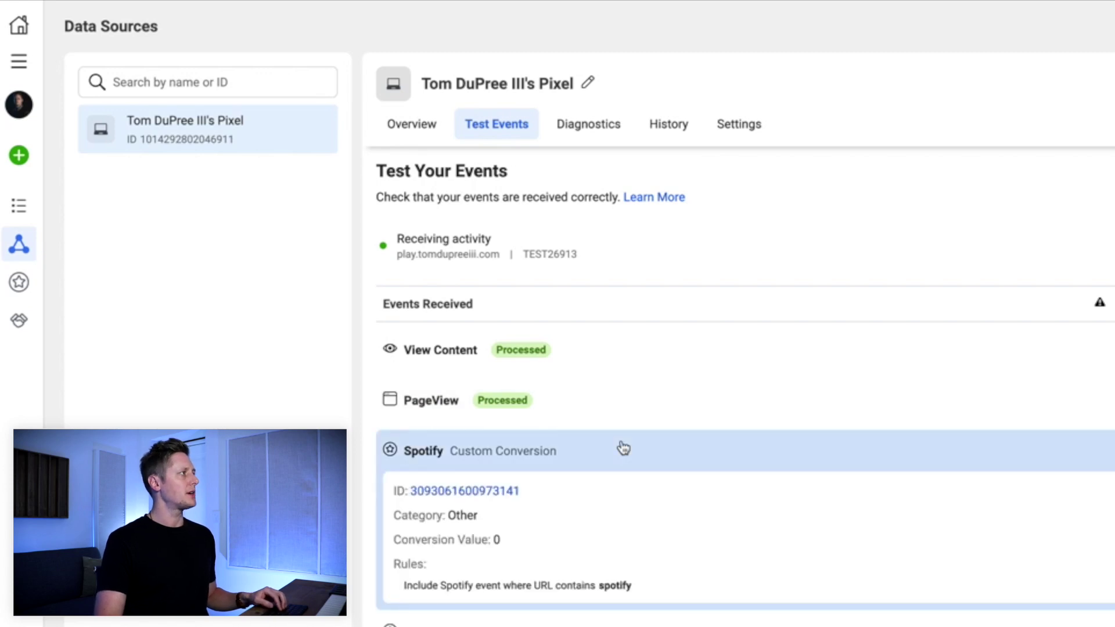
click(624, 449)
click(622, 498)
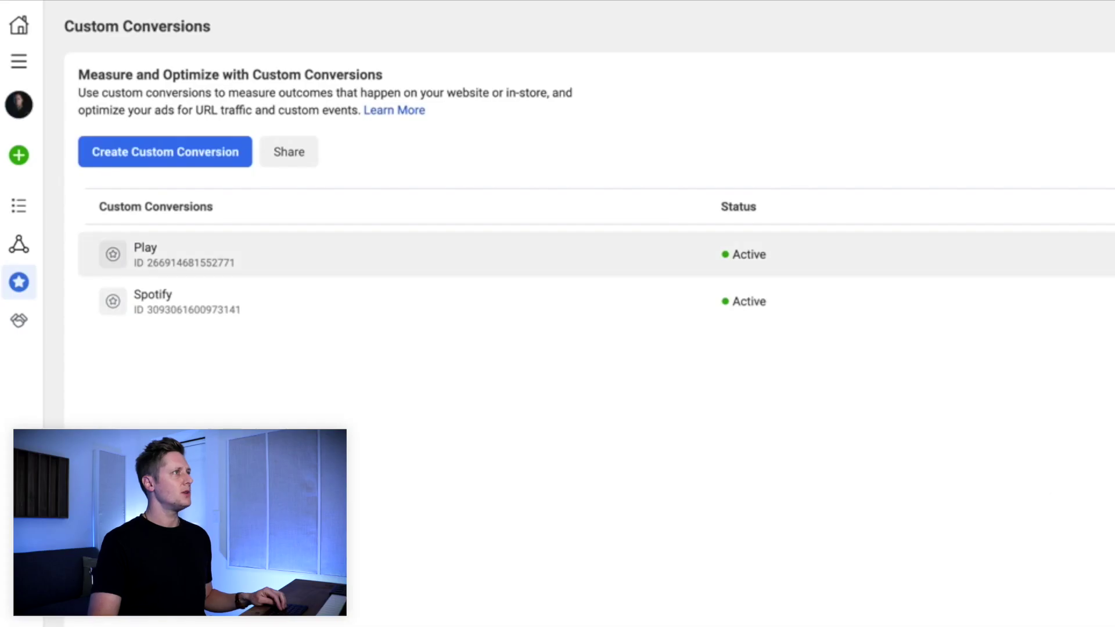
click(407, 254)
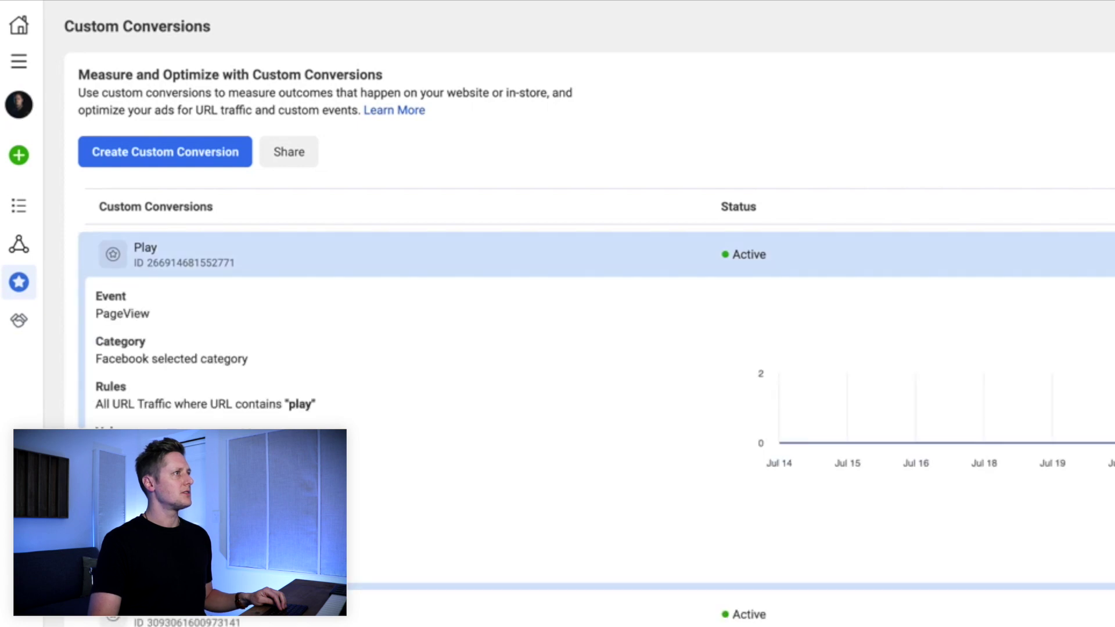
click(406, 254)
click(407, 301)
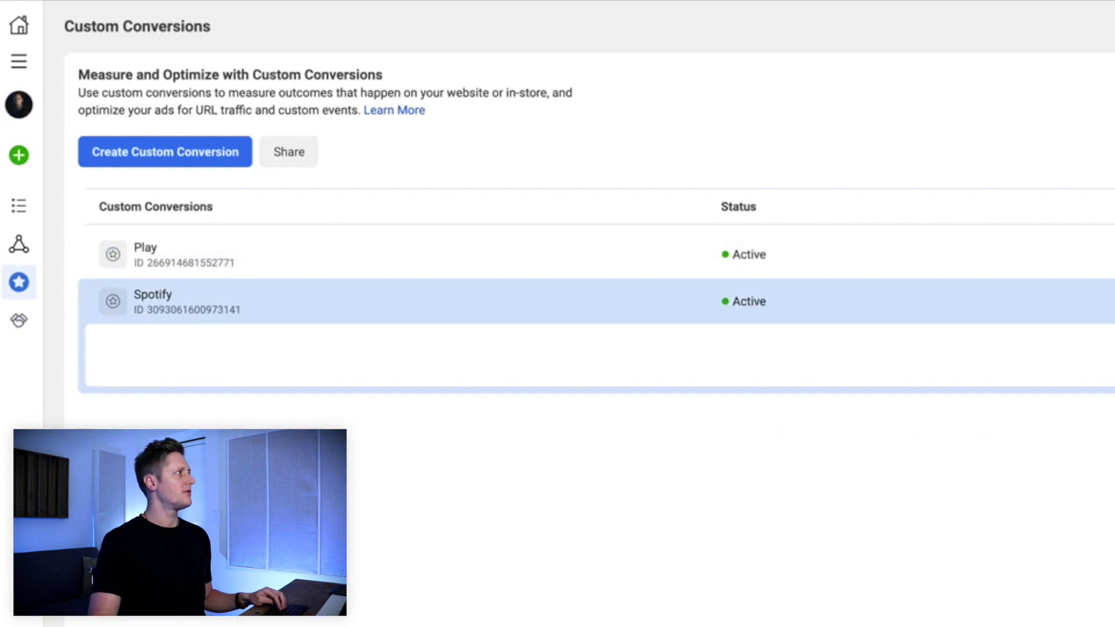
click(406, 301)
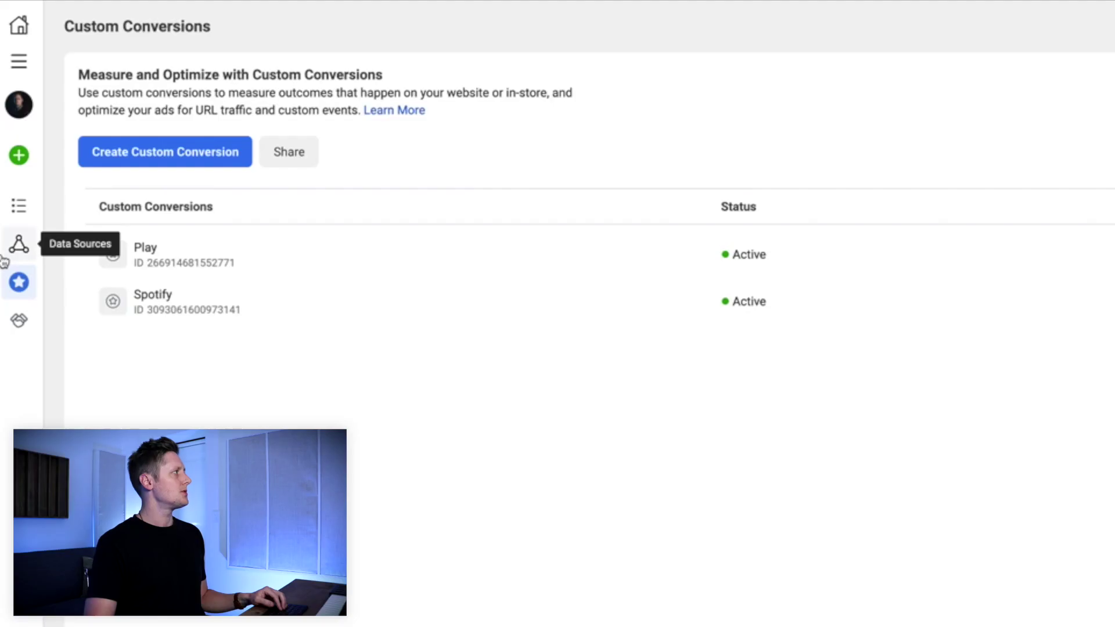
- Via Aggregated Event Measurement, edit the domain's web events despite the 72-hour lock
click(13, 247)
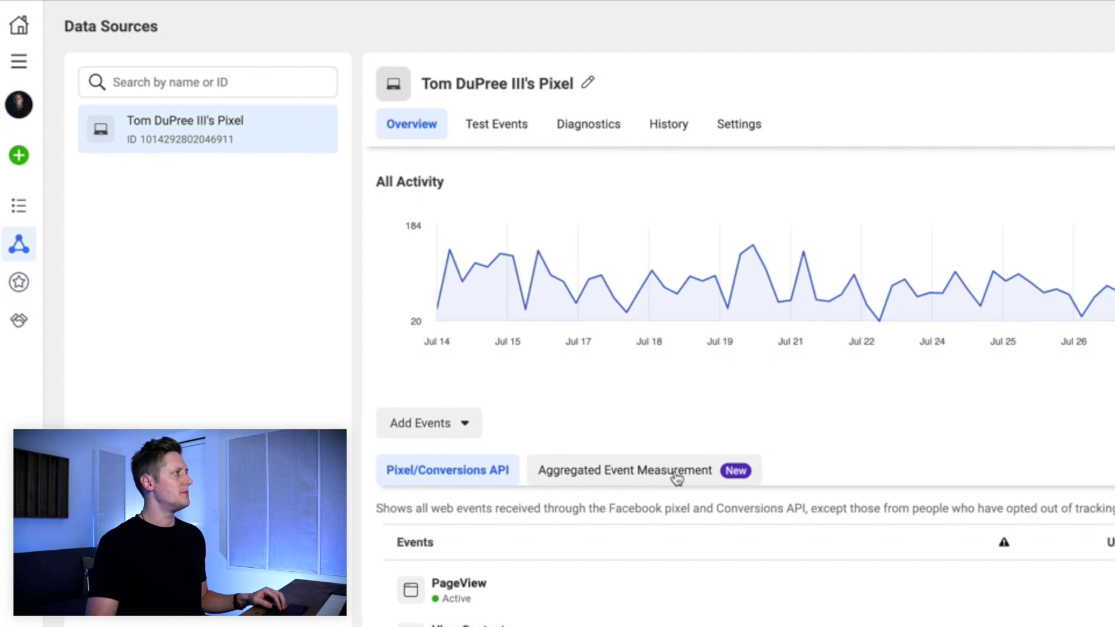
click(653, 478)
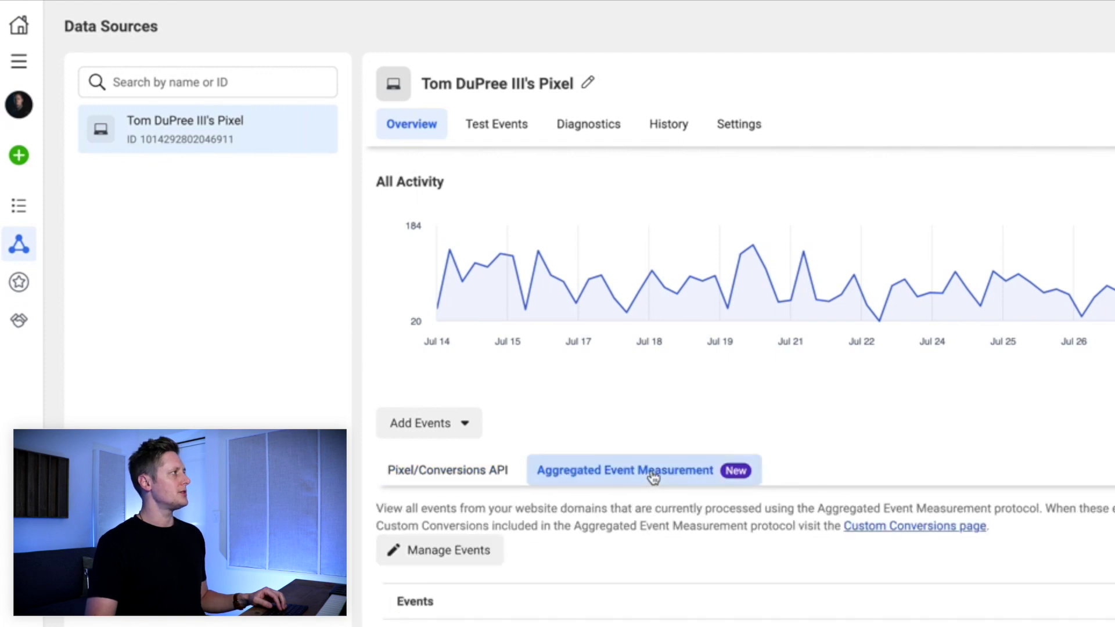
click(409, 560)
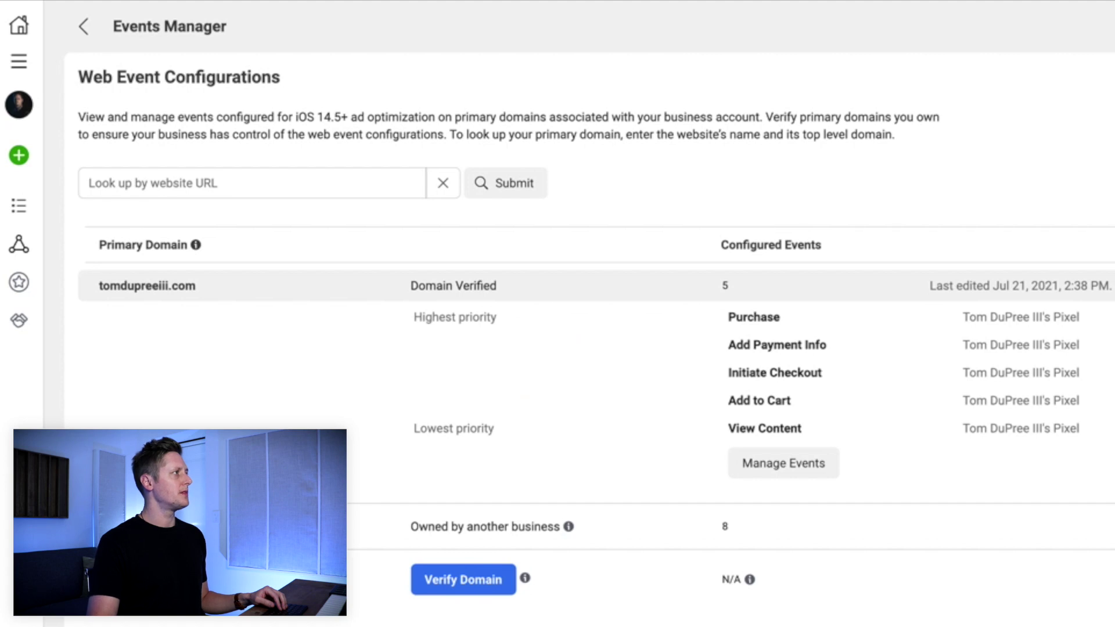
click(787, 474)
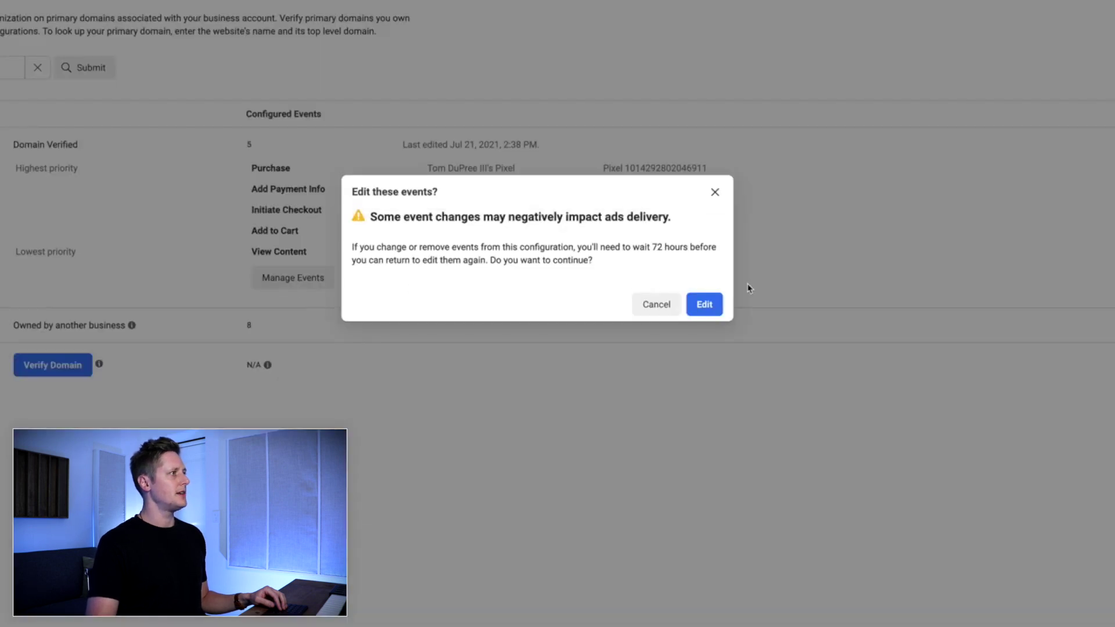
click(703, 308)
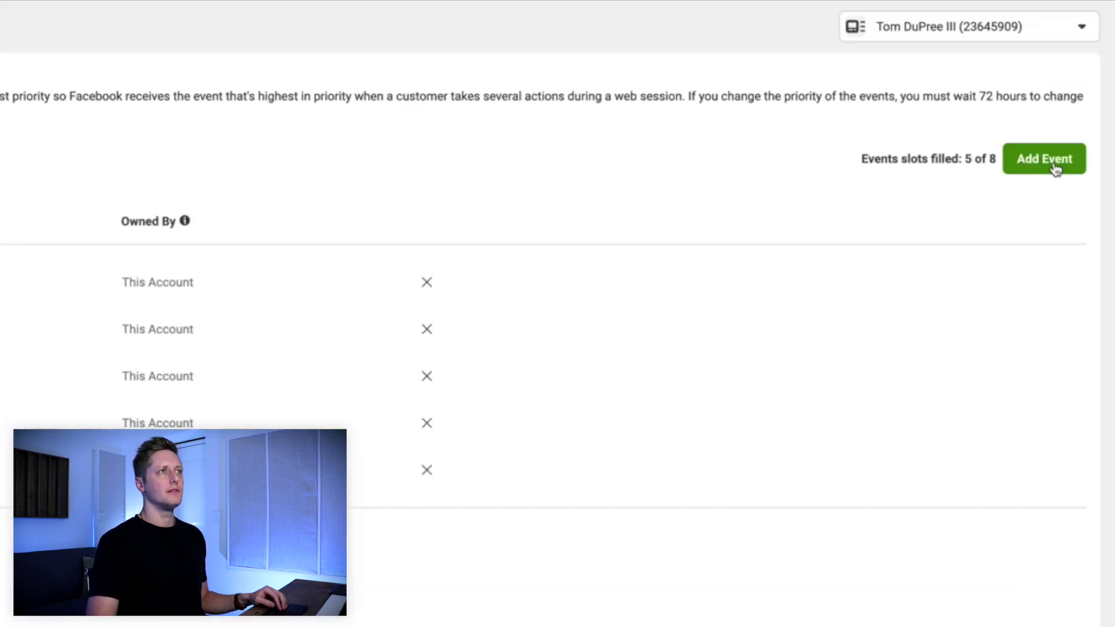
- Add a new event slot set to the Play custom conversion
click(1056, 168)
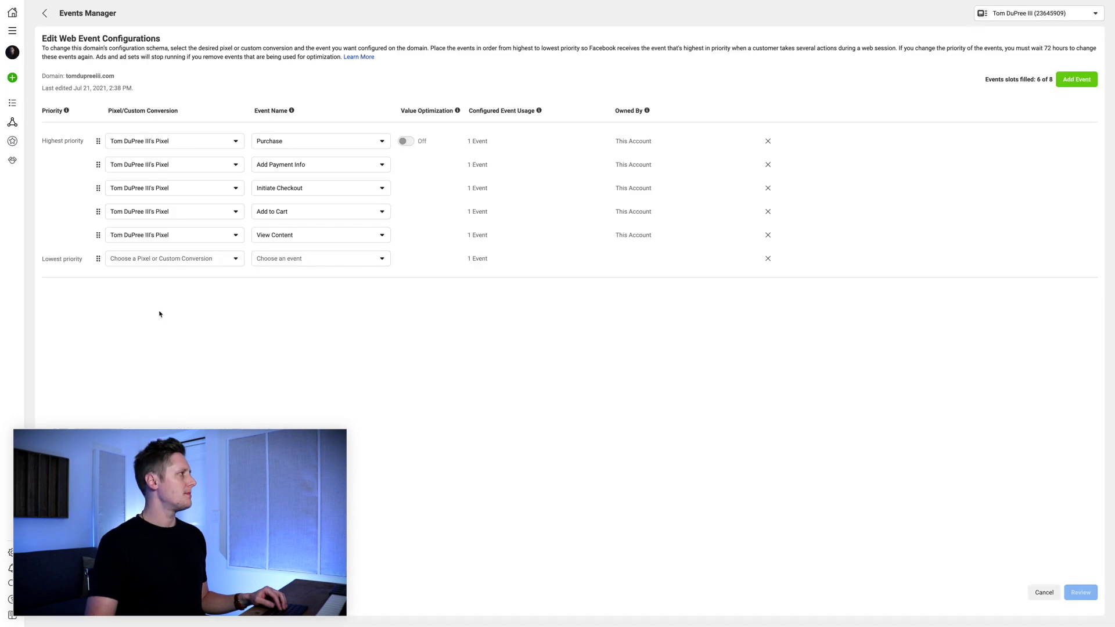
click(236, 259)
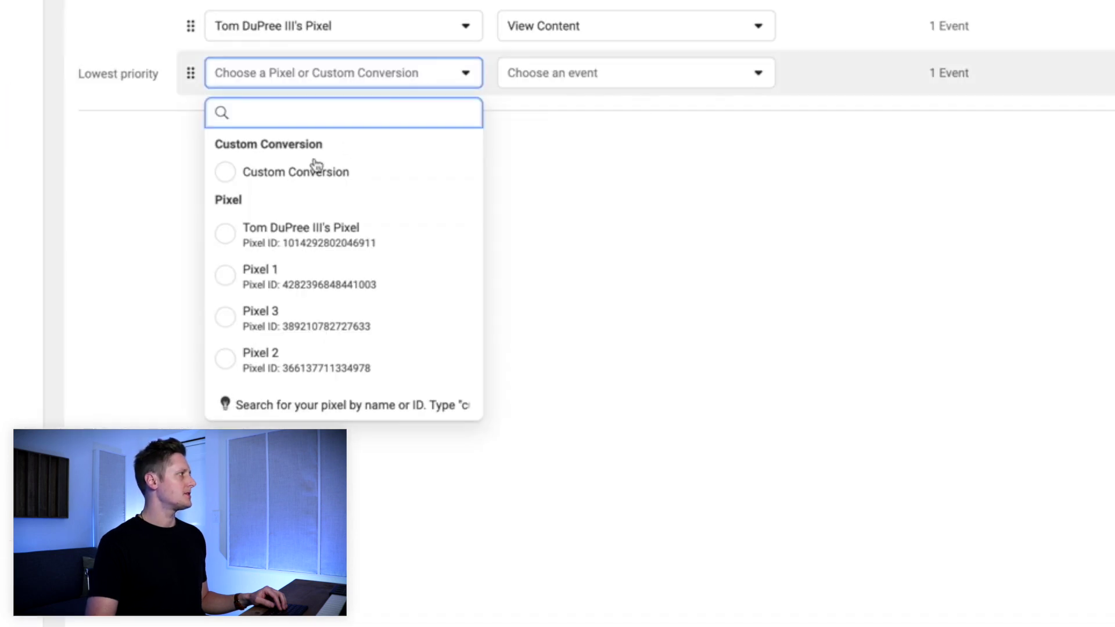
click(150, 308)
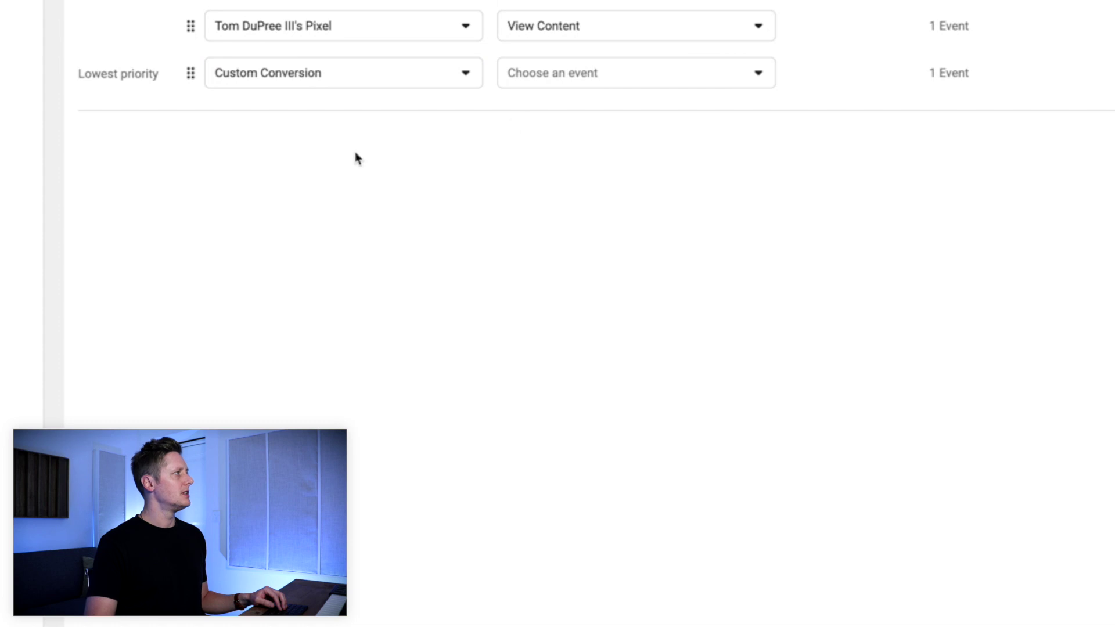
click(759, 75)
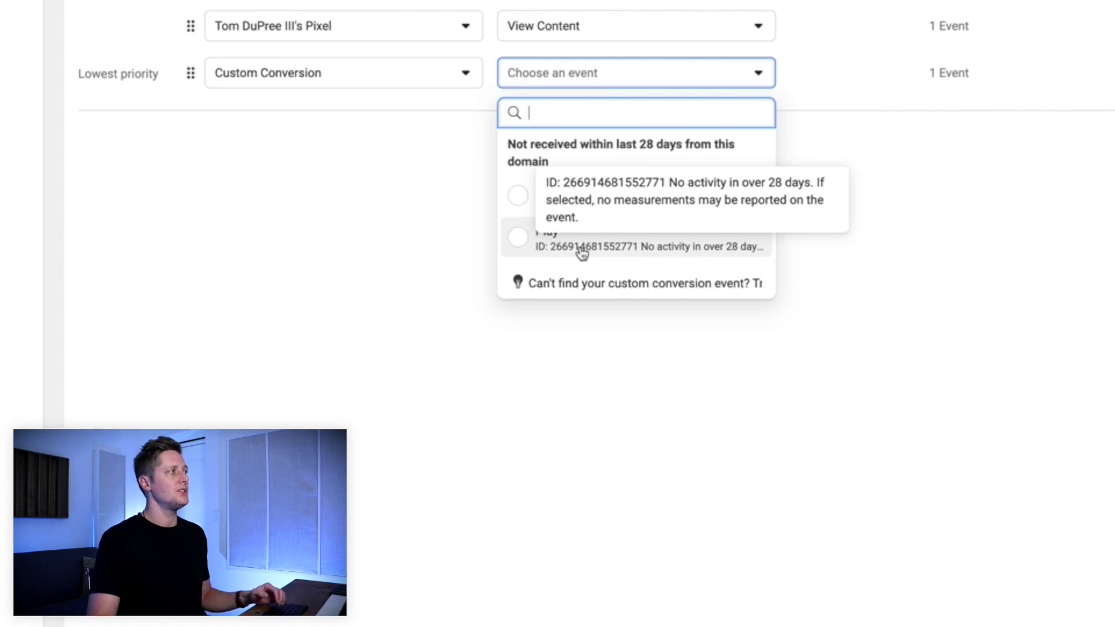
click(581, 250)
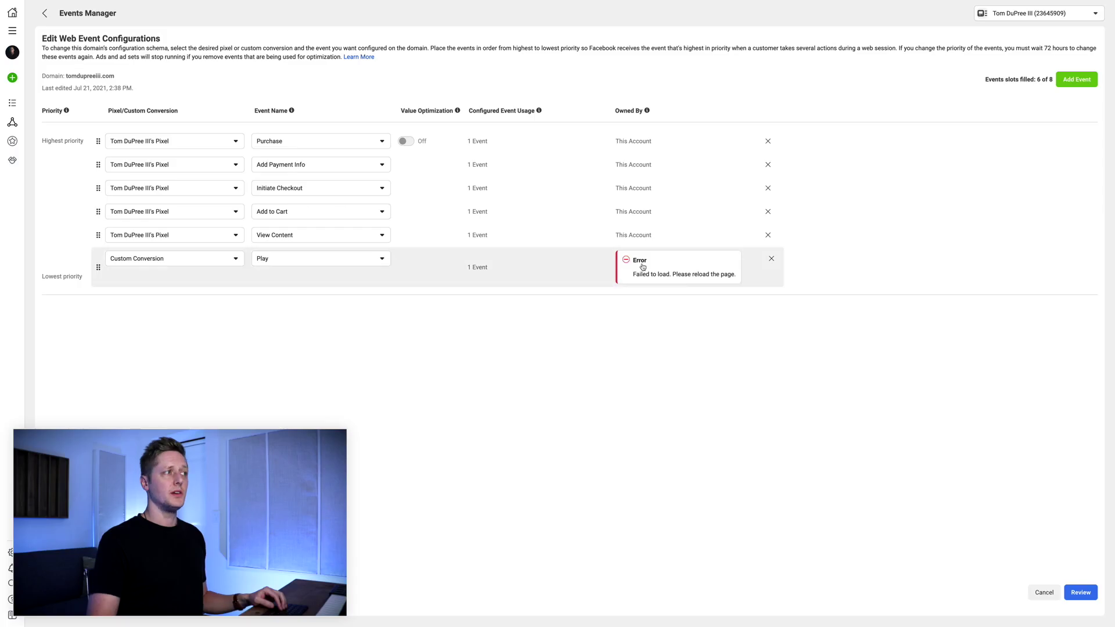
- Review and apply the configuration change, then expand the domain's event list
click(1081, 593)
click(395, 288)
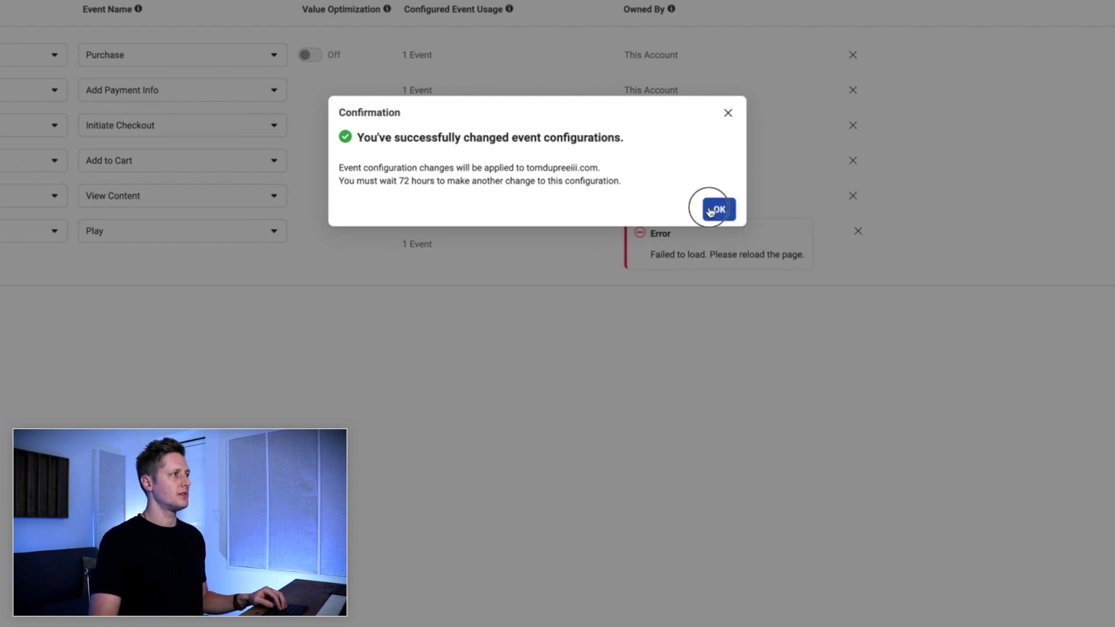
click(718, 209)
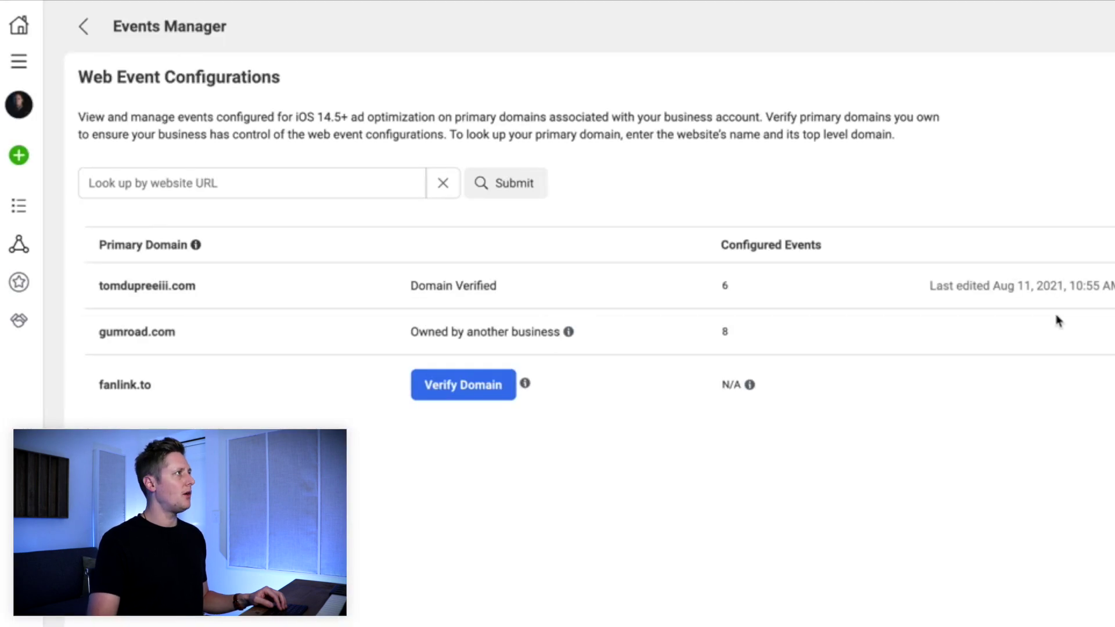
click(1058, 296)
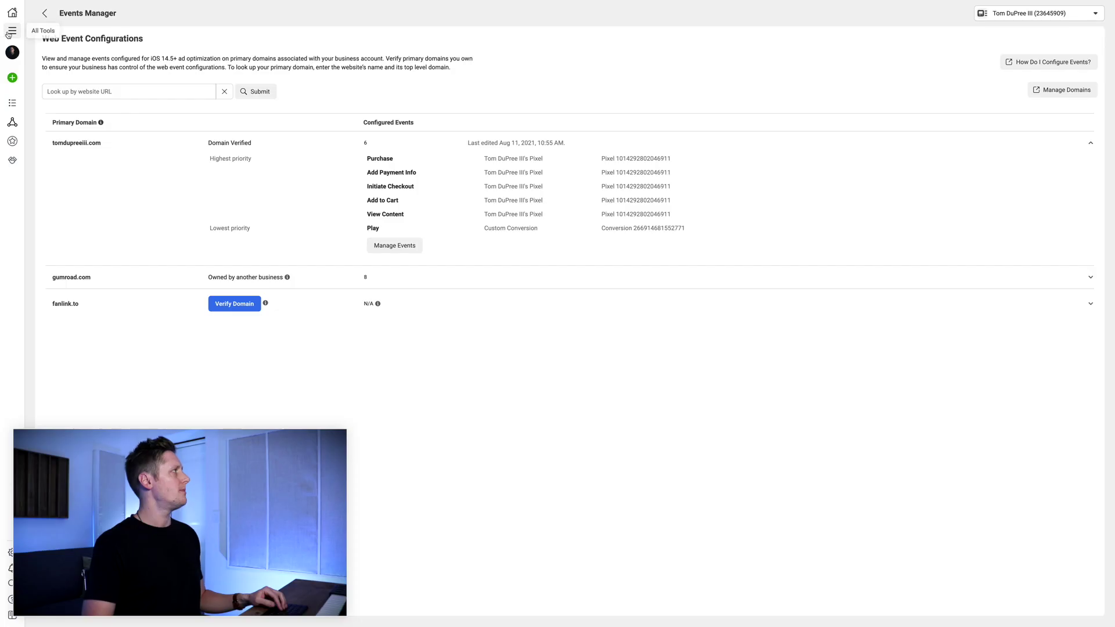
- In Ads Manager, create a new campaign with the Conversions objective
click(8, 33)
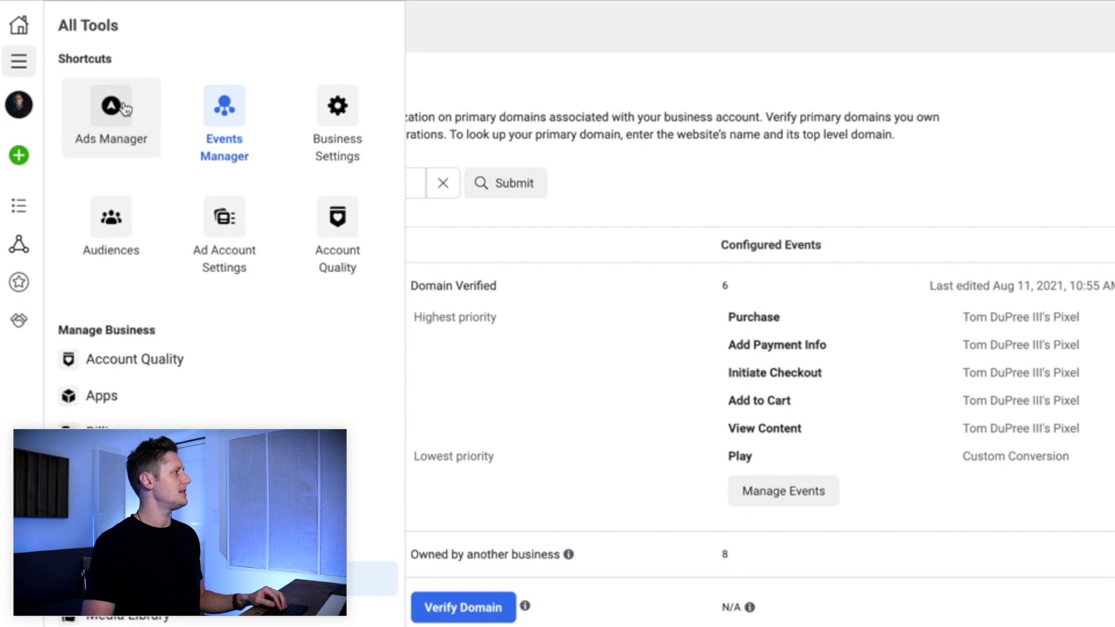
click(111, 110)
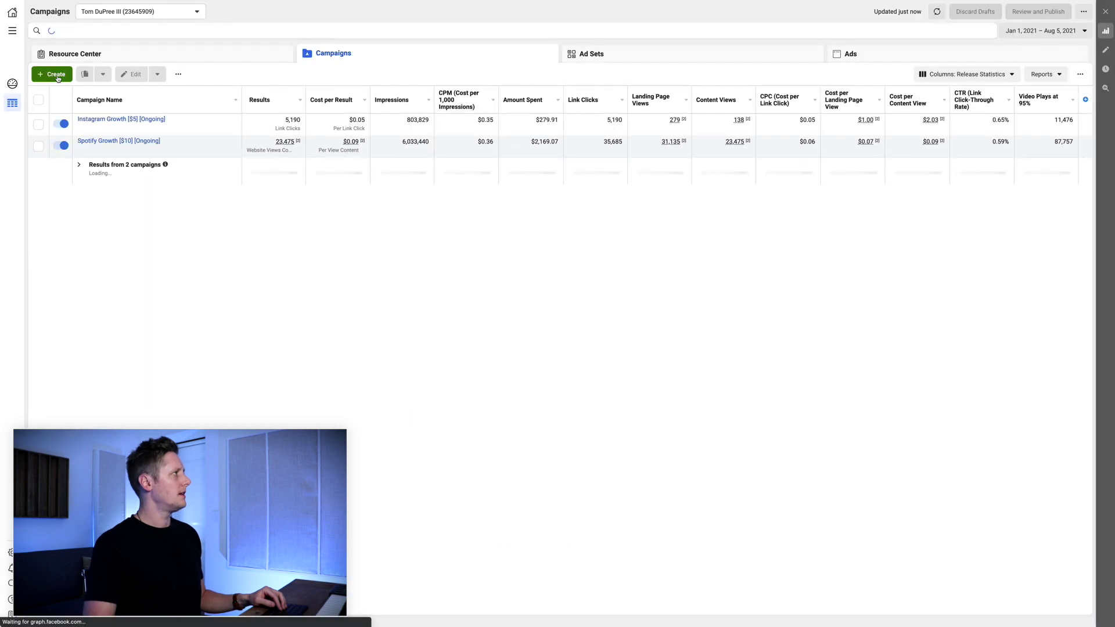
click(54, 75)
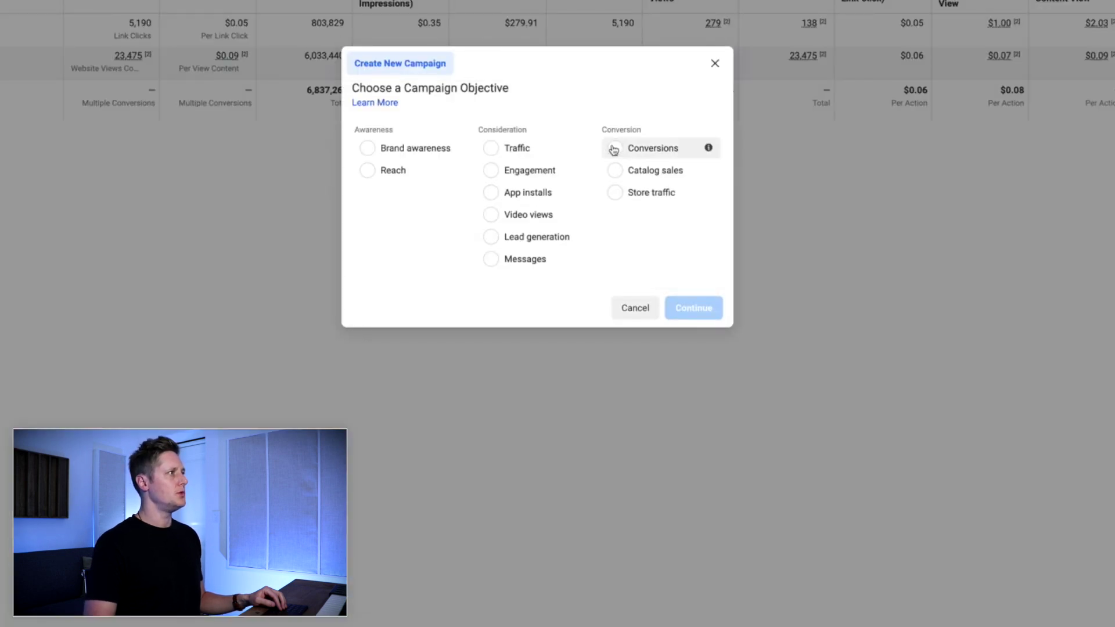
click(615, 149)
click(696, 413)
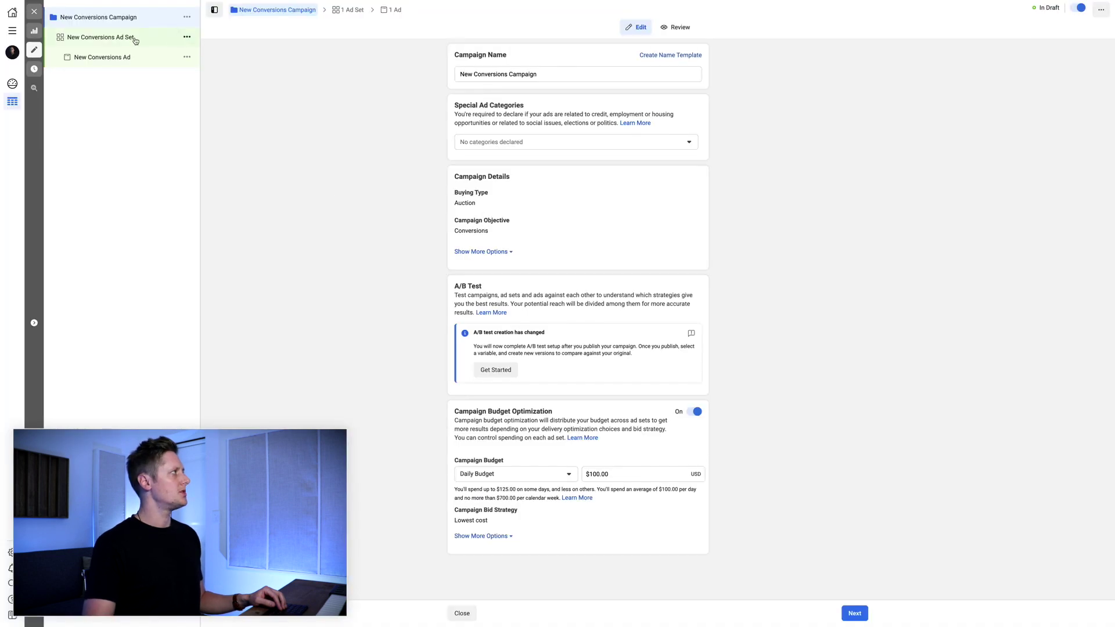
- In the ad set, replace the conversion event with the Play custom conversion
click(101, 37)
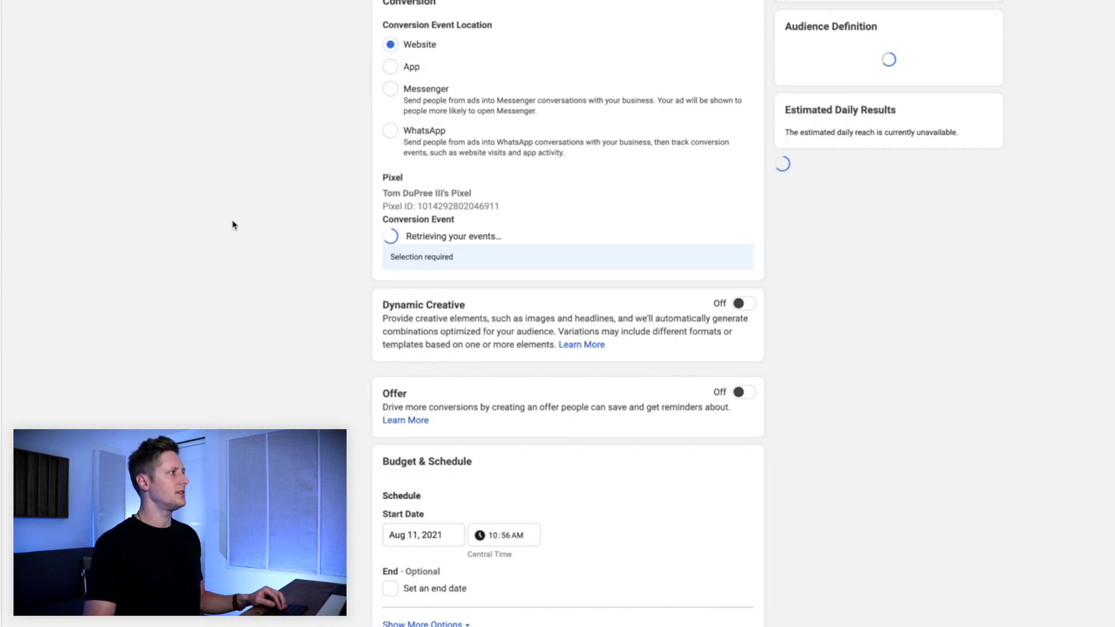
click(740, 272)
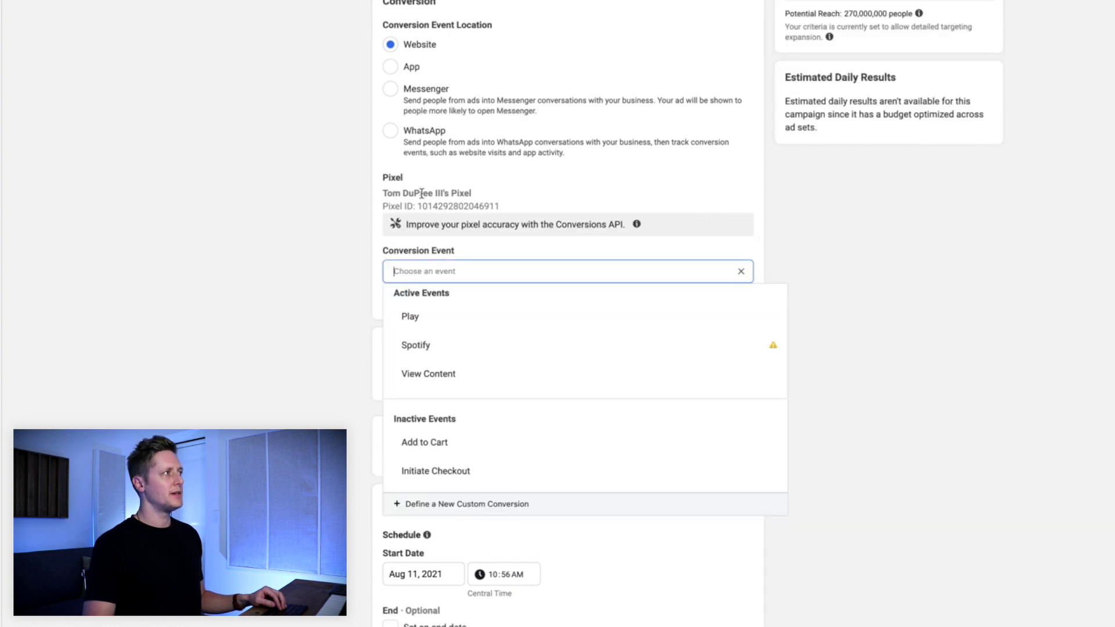
mouse_move(437, 323)
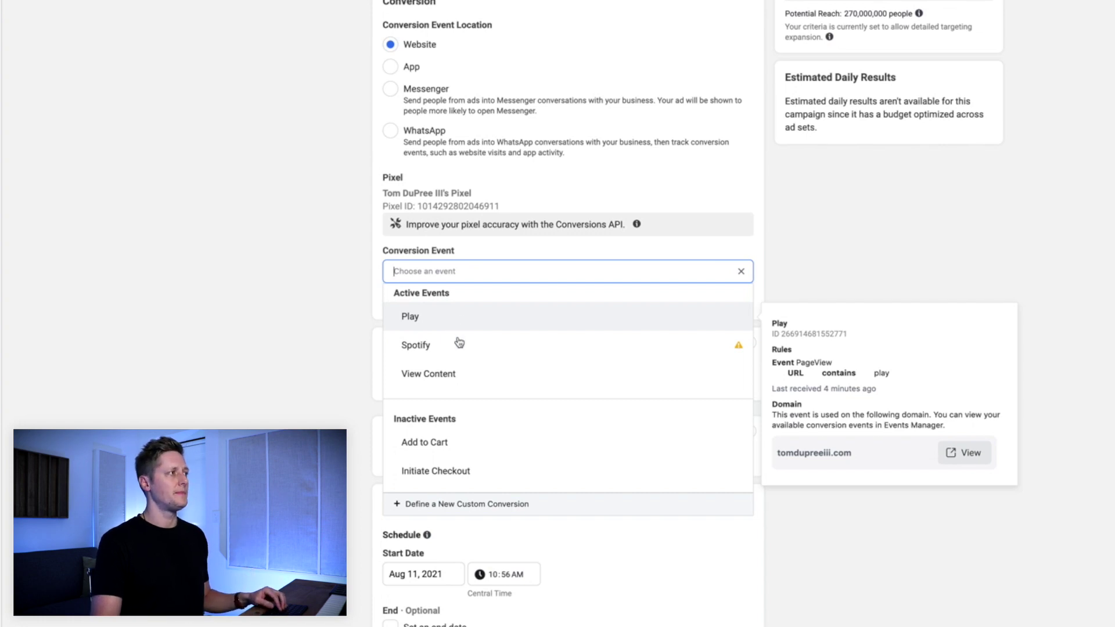
mouse_move(459, 349)
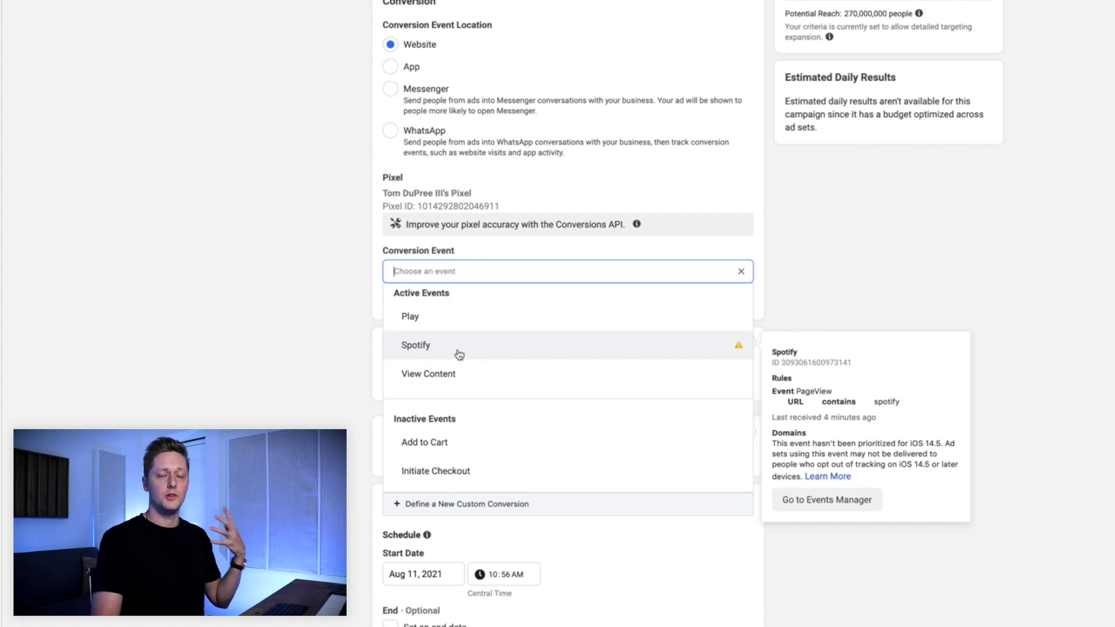
click(440, 321)
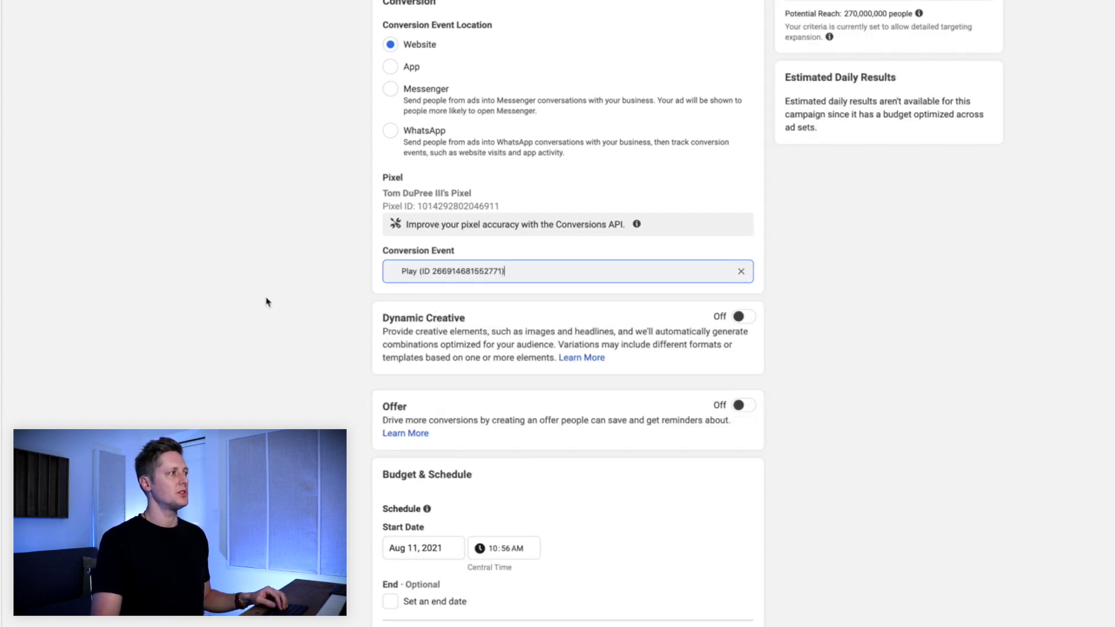